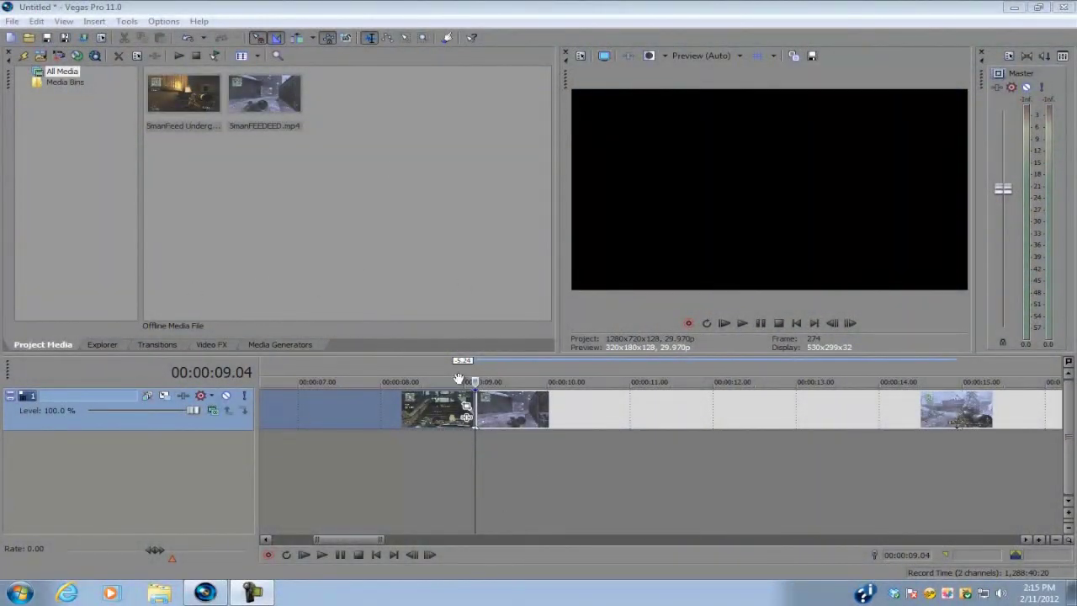
# - Drag the clip's fade handle to give it a fade of about 00:00:01.23
pyautogui.moveTo(474, 392)
pyautogui.mouseDown()
pyautogui.moveTo(630, 392)
pyautogui.moveTo(477, 392)
pyautogui.mouseUp()
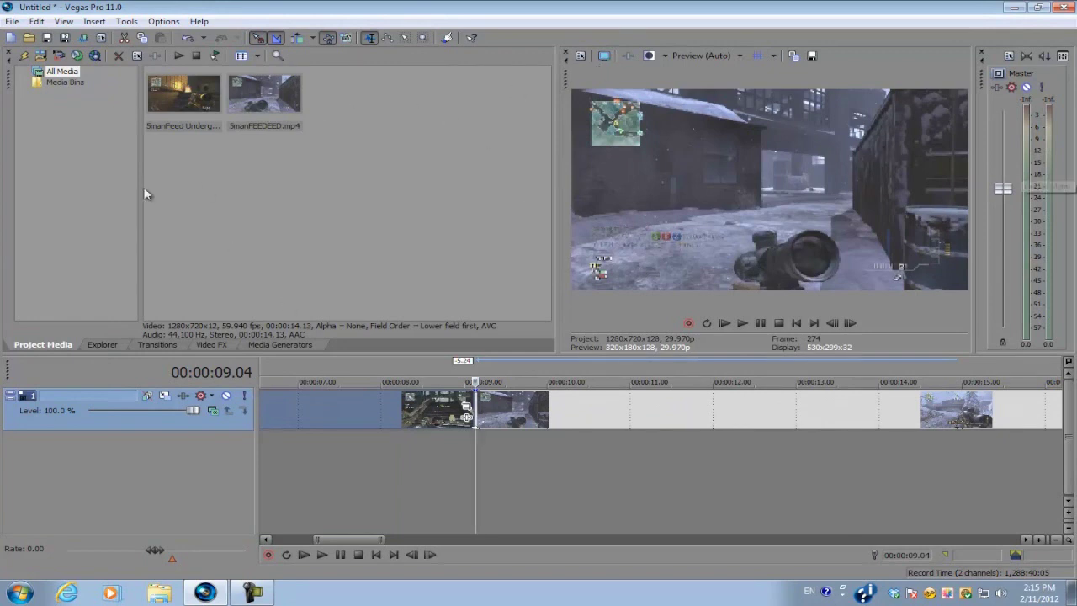
pyautogui.click(482, 410)
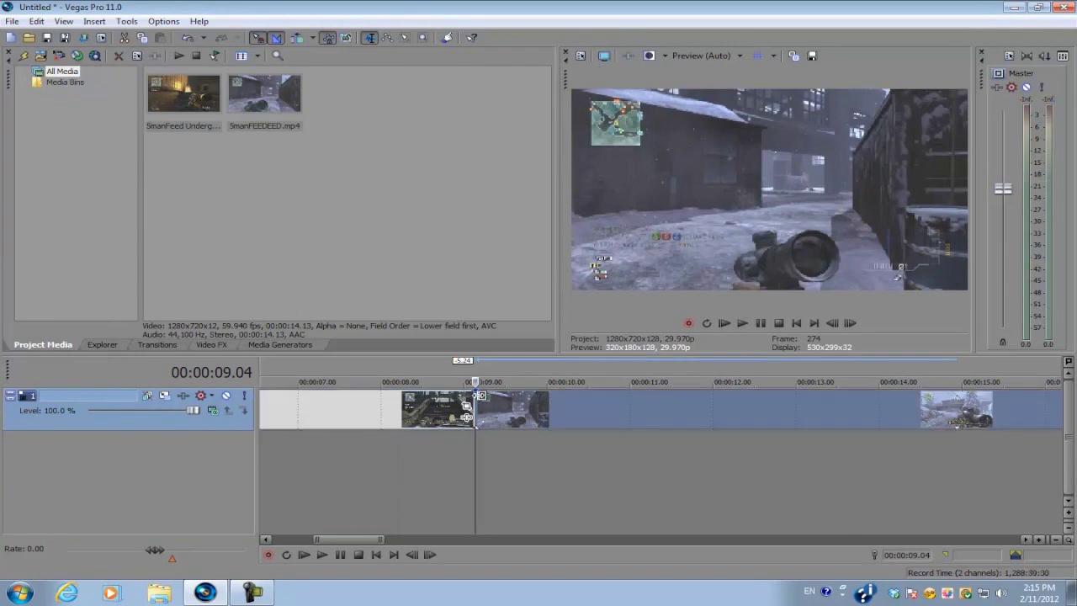
pyautogui.scroll(-5, 481, 417)
pyautogui.scroll(3, 382, 428)
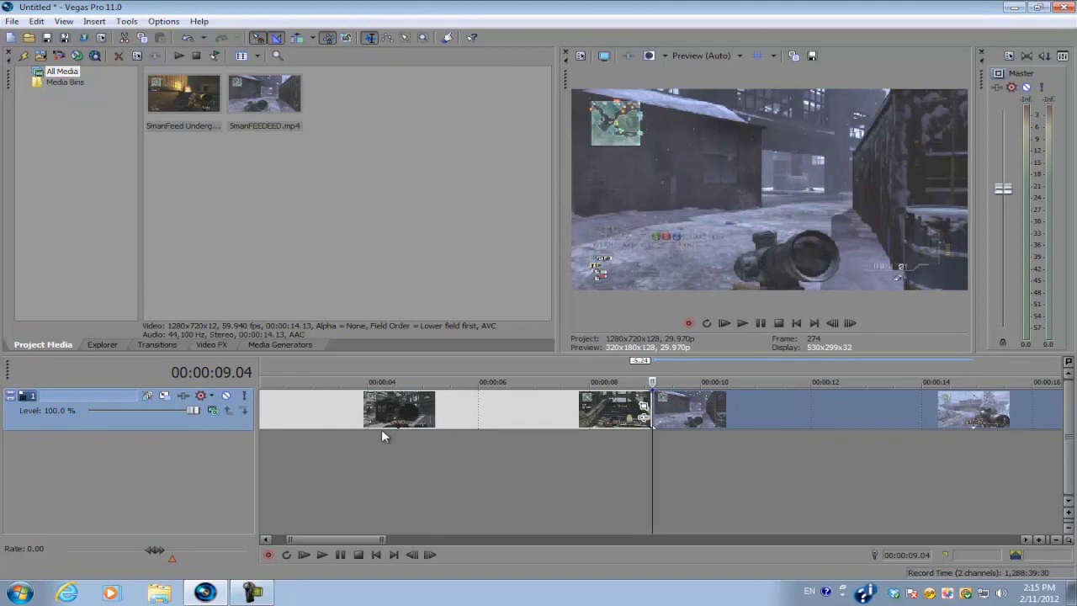
pyautogui.scroll(-5, 392, 437)
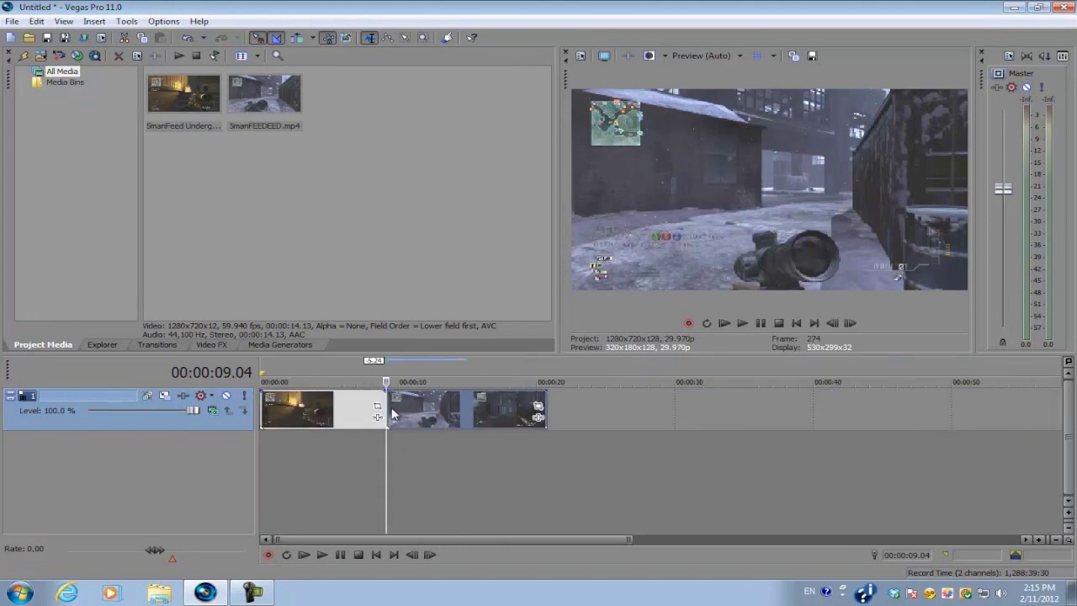
pyautogui.scroll(5, 408, 416)
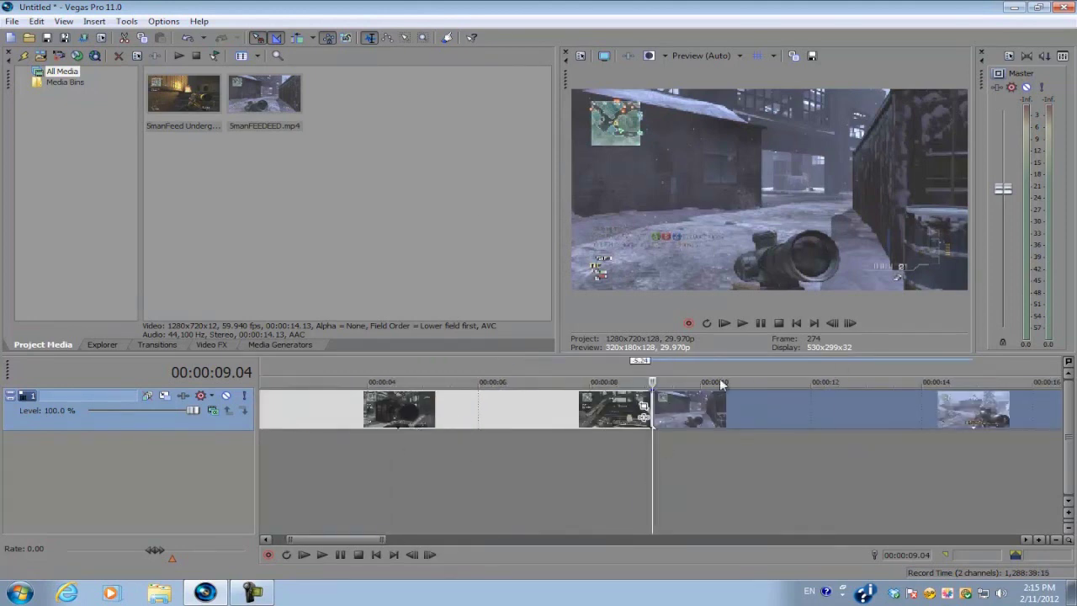
pyautogui.scroll(-3, 588, 455)
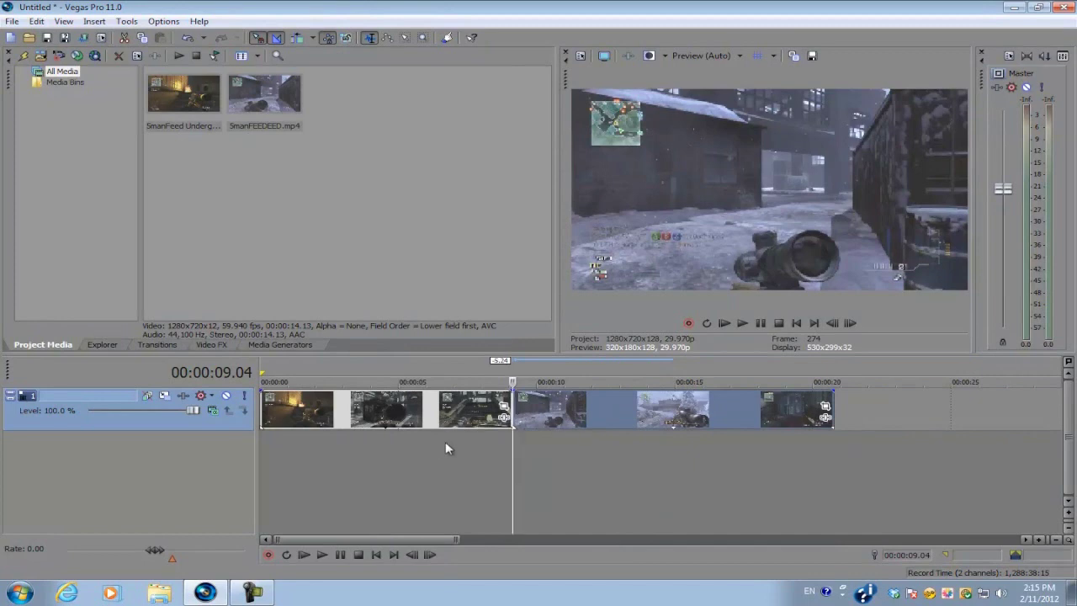
pyautogui.click(436, 409)
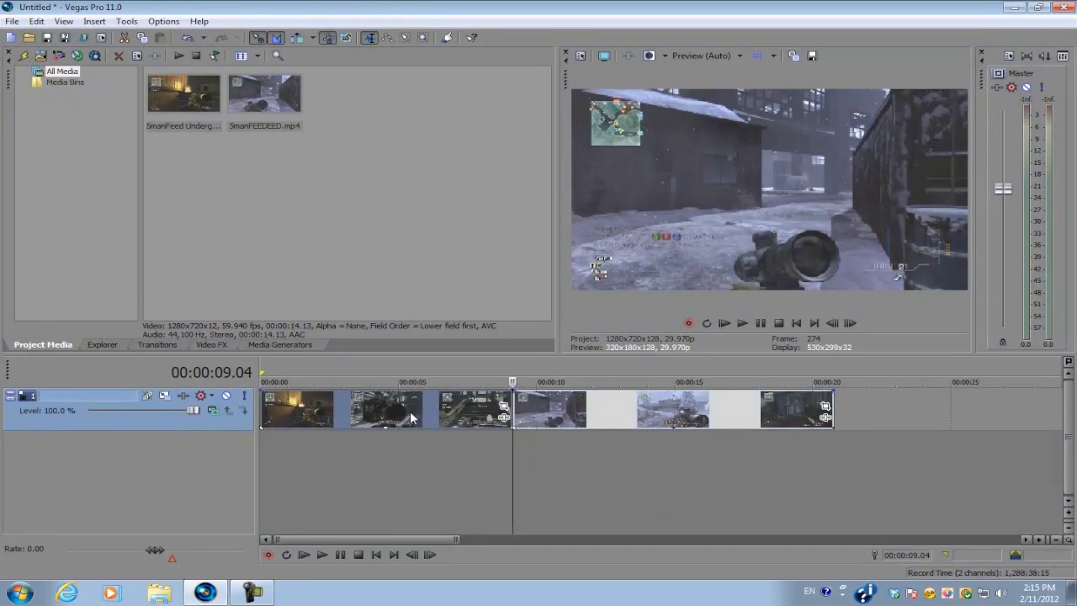
pyautogui.moveTo(568, 411)
pyautogui.mouseDown()
pyautogui.moveTo(663, 403)
pyautogui.moveTo(574, 405)
pyautogui.moveTo(685, 432)
pyautogui.moveTo(668, 440)
pyautogui.moveTo(567, 415)
pyautogui.mouseUp()
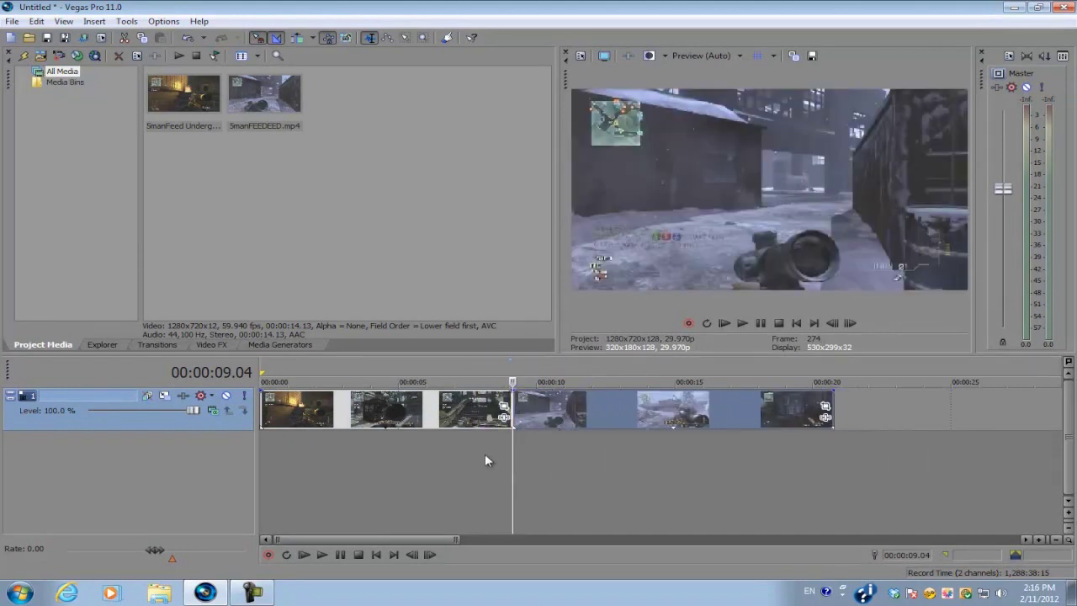
# - Insert a new video track from the timeline's right-click menu
pyautogui.rightClick(401, 446)
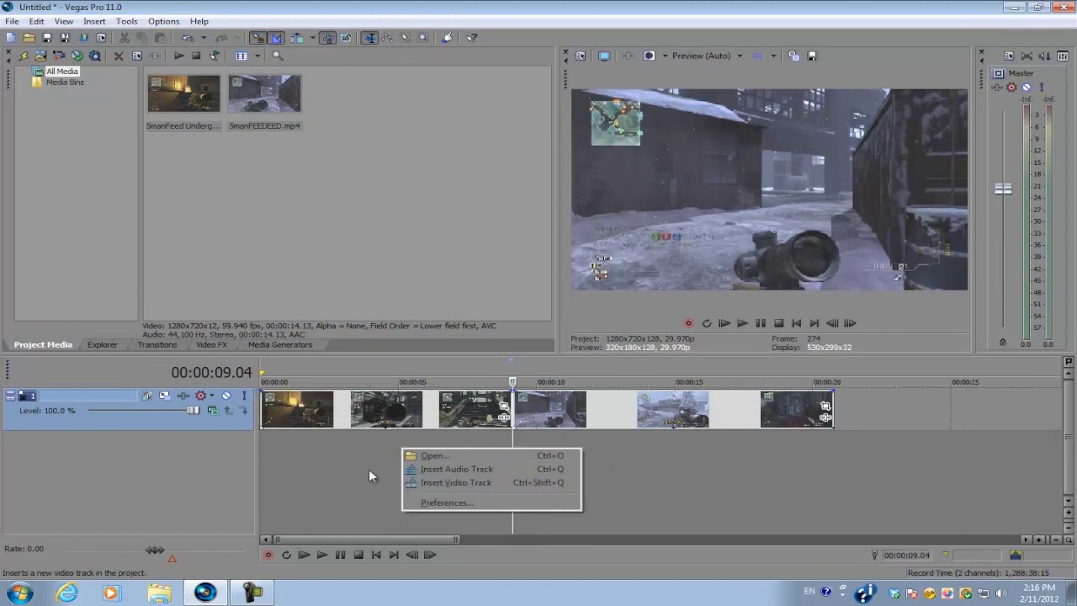
pyautogui.rightClick(368, 470)
pyautogui.click(430, 505)
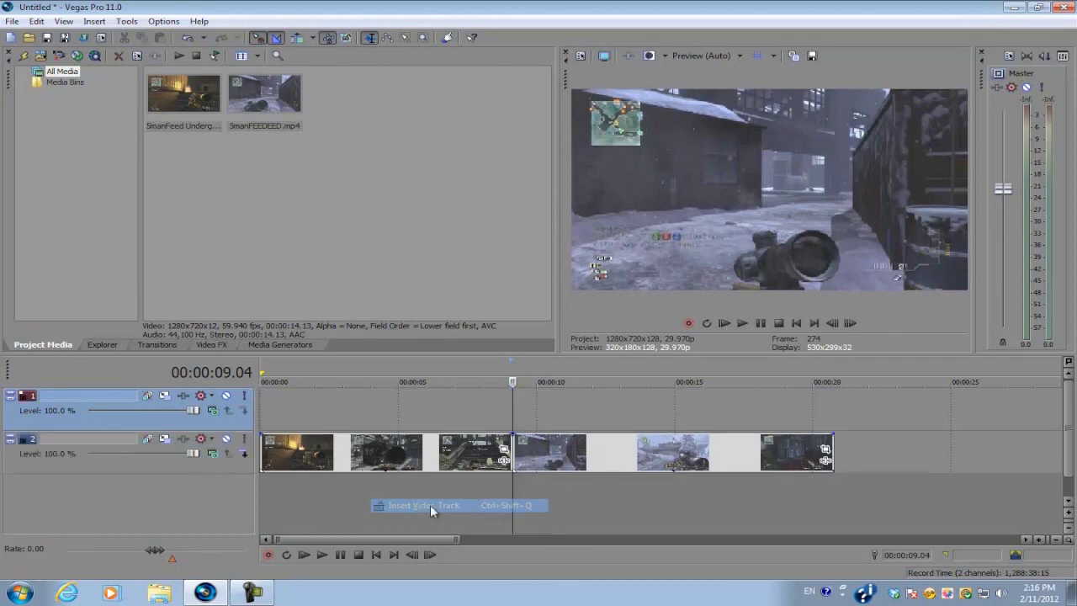
# - Split the track-2 clip at 00:00:12.01 with S
pyautogui.click(539, 450)
pyautogui.scroll(5, 538, 450)
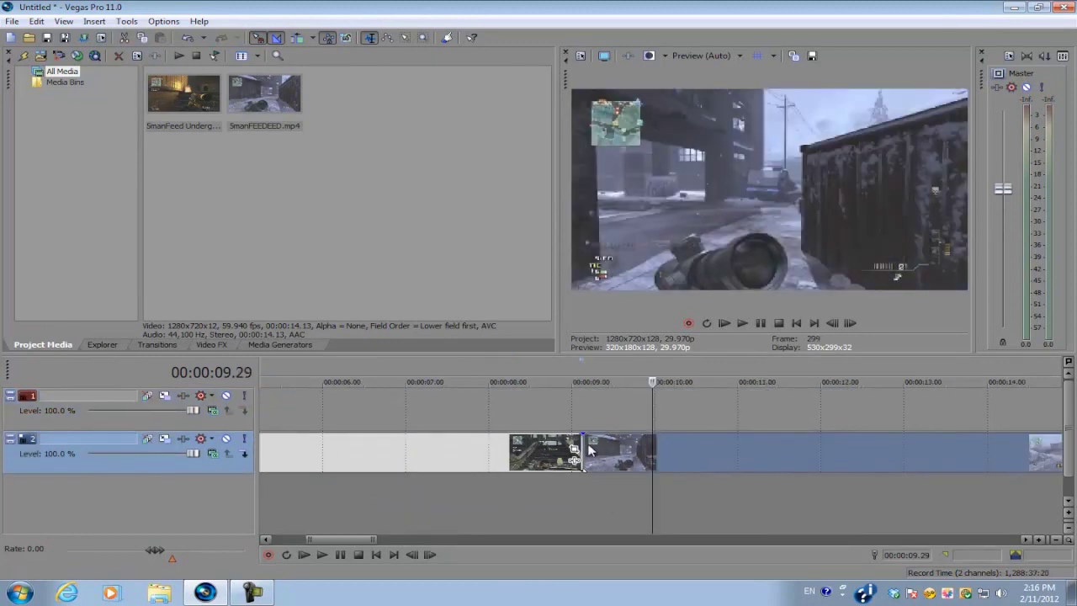
pyautogui.click(575, 453)
pyautogui.scroll(-3, 630, 454)
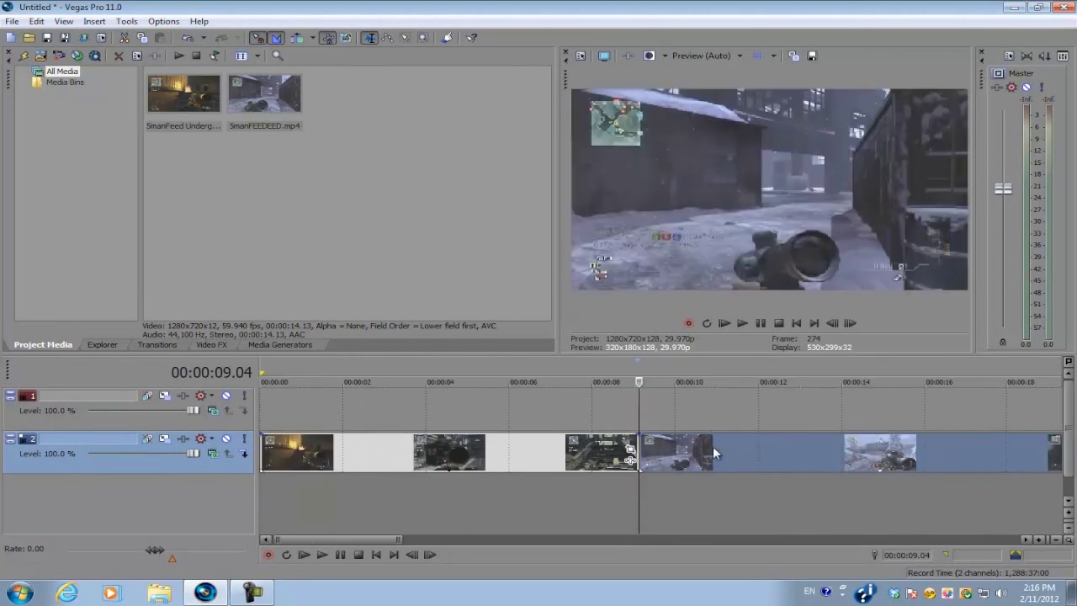
pyautogui.click(759, 441)
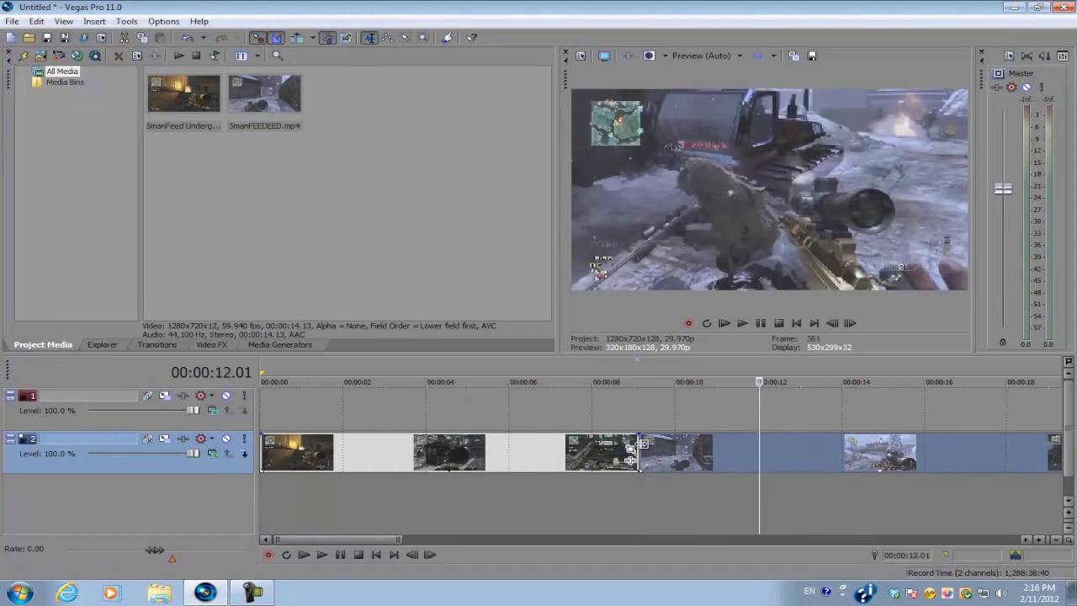
pyautogui.doubleClick(749, 439)
pyautogui.click(759, 440)
pyautogui.press('s')
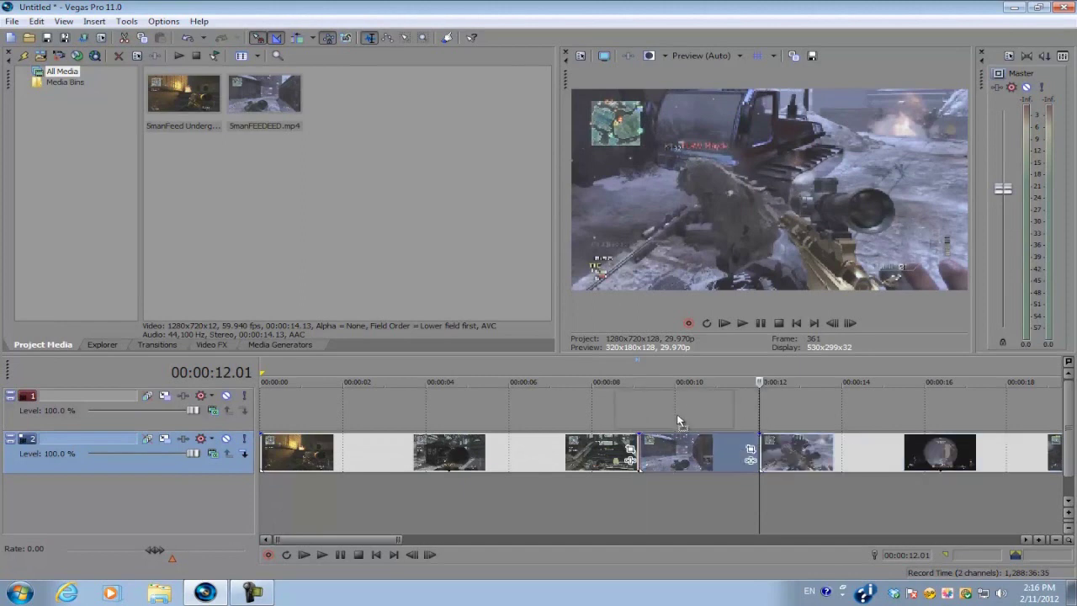
# - Move the split-off piece up onto track 1 and slide it earlier
pyautogui.moveTo(679, 415); pyautogui.dragTo(779, 410)
pyautogui.scroll(3, 686, 416)
pyautogui.scroll(-2, 700, 415)
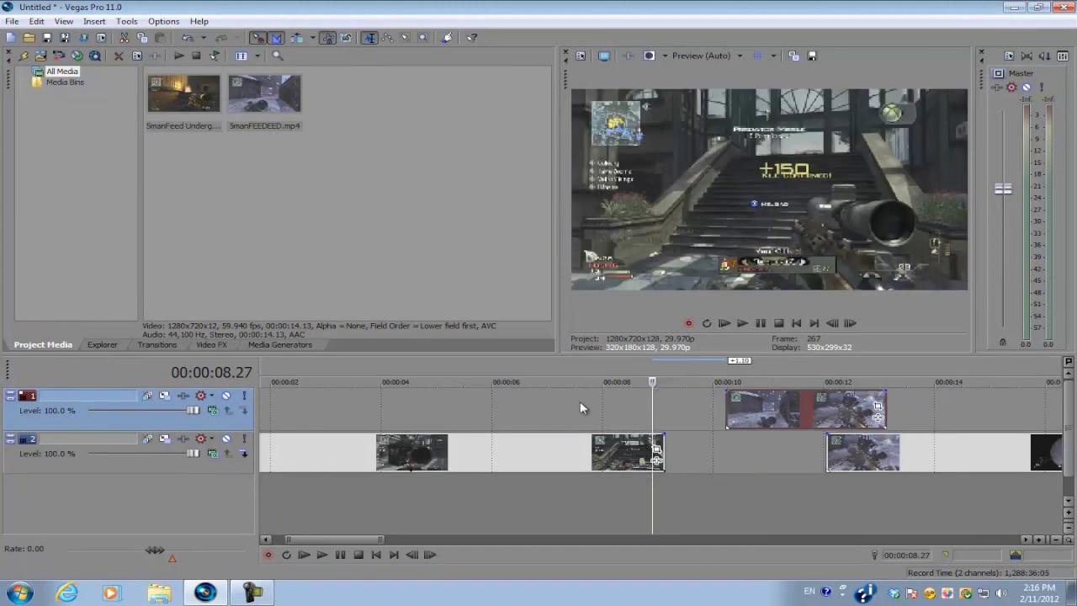
pyautogui.click(580, 400)
pyautogui.click(663, 396)
pyautogui.click(574, 401)
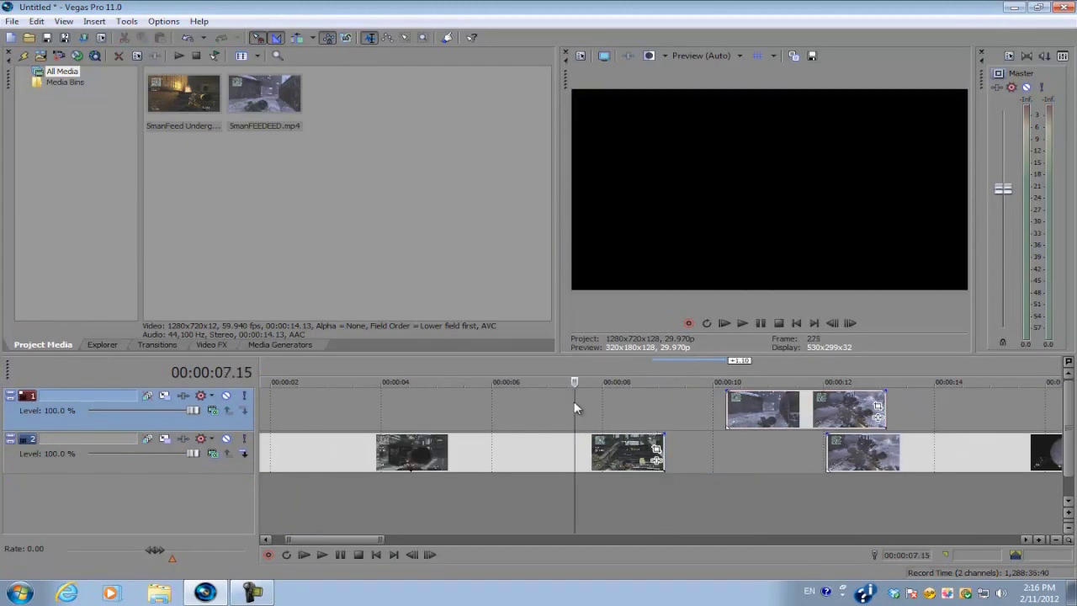
pyautogui.moveTo(742, 405); pyautogui.dragTo(618, 412)
# - Align the track-1 clip's start to 00:00:08.00
pyautogui.click(608, 444)
pyautogui.click(596, 396)
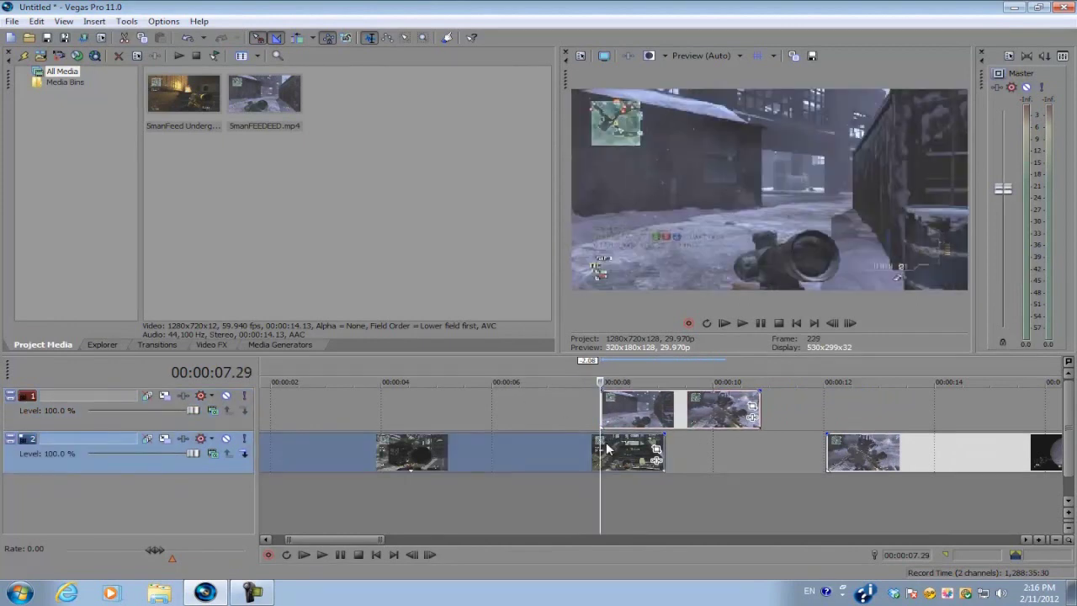
pyautogui.moveTo(623, 403); pyautogui.dragTo(657, 403)
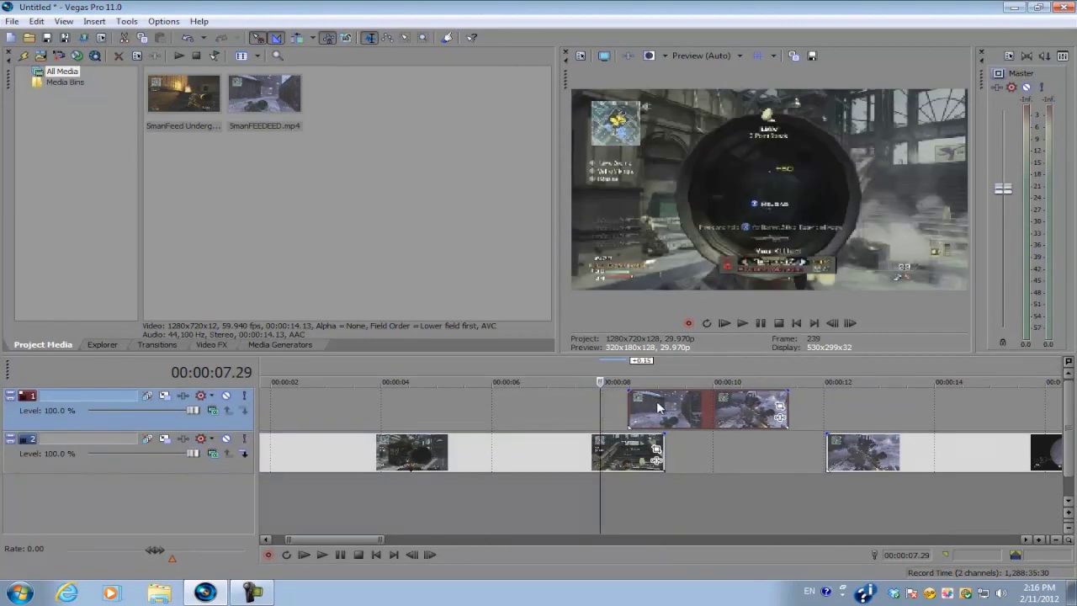
pyautogui.hotkey('ctrl', 'z')
pyautogui.click(603, 402)
pyautogui.moveTo(648, 412)
pyautogui.mouseDown()
pyautogui.moveTo(697, 412)
pyautogui.moveTo(639, 412)
pyautogui.moveTo(657, 413)
pyautogui.mouseUp()
pyautogui.scroll(4, 663, 412)
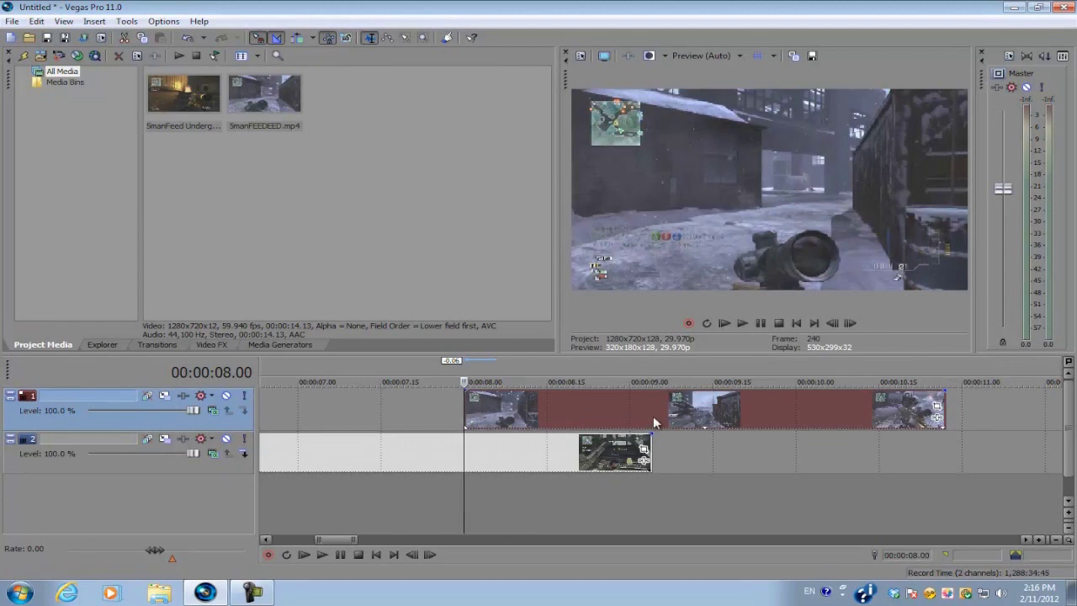
pyautogui.click(651, 421)
pyautogui.click(519, 426)
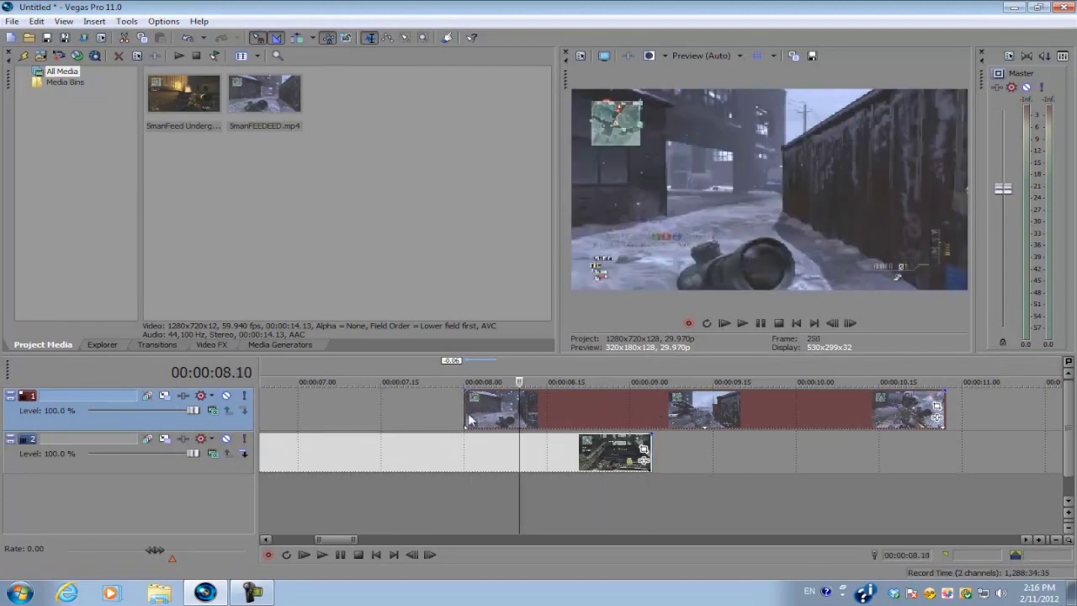
pyautogui.scroll(-3, 631, 425)
# - Slide track 2's later clip about 2.25 seconds earlier
pyautogui.moveTo(976, 444); pyautogui.dragTo(741, 451)
pyautogui.click(627, 413)
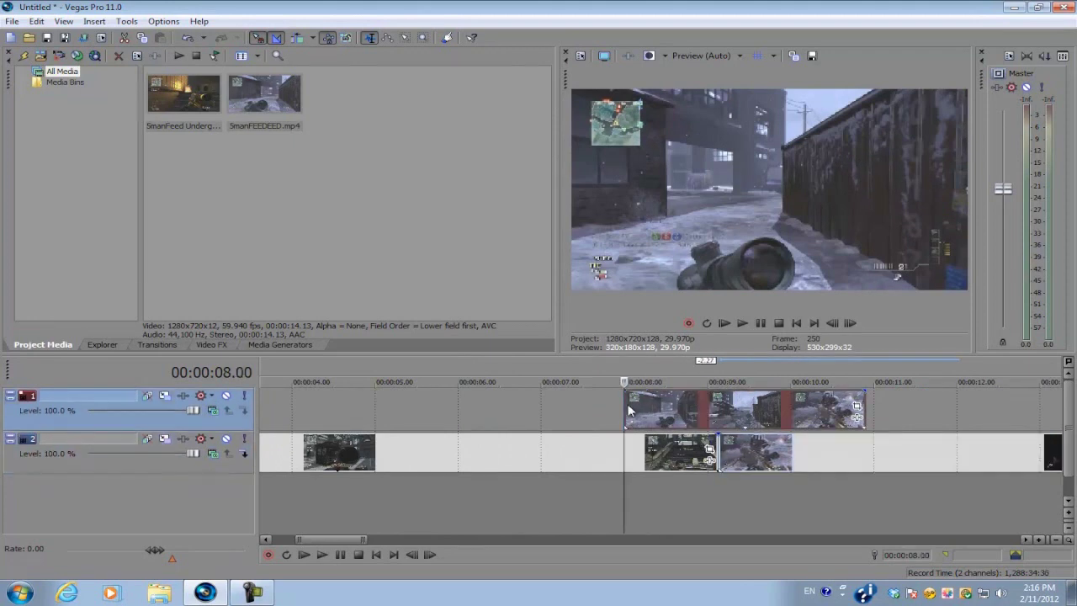
pyautogui.scroll(3, 628, 413)
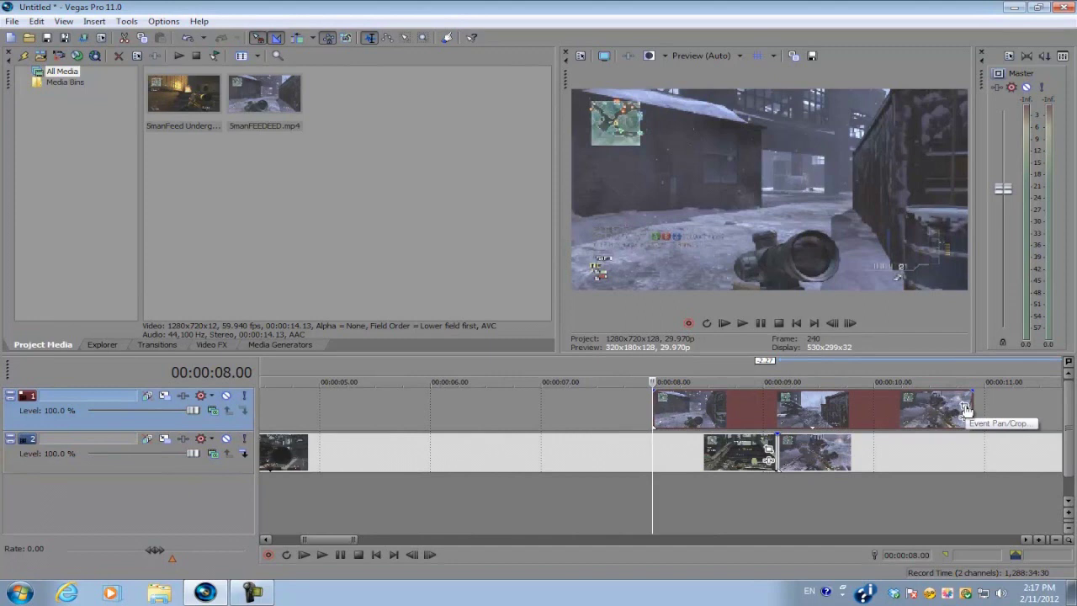
# - Enable Mask in the track-1 clip's Pan/Crop and place the first anchor point
pyautogui.click(966, 408)
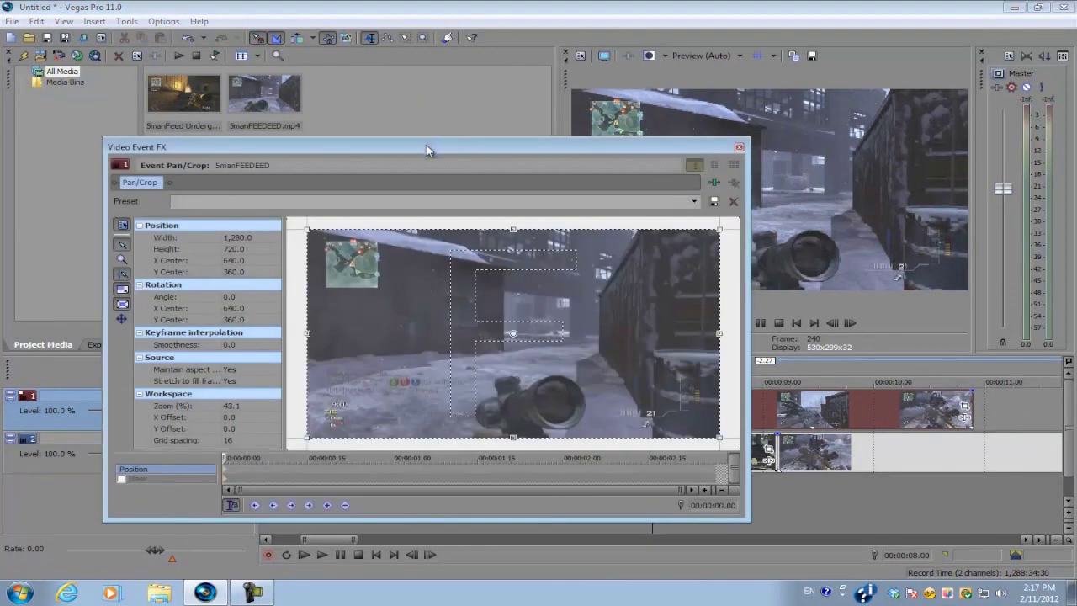
pyautogui.moveTo(426, 150); pyautogui.dragTo(435, 113)
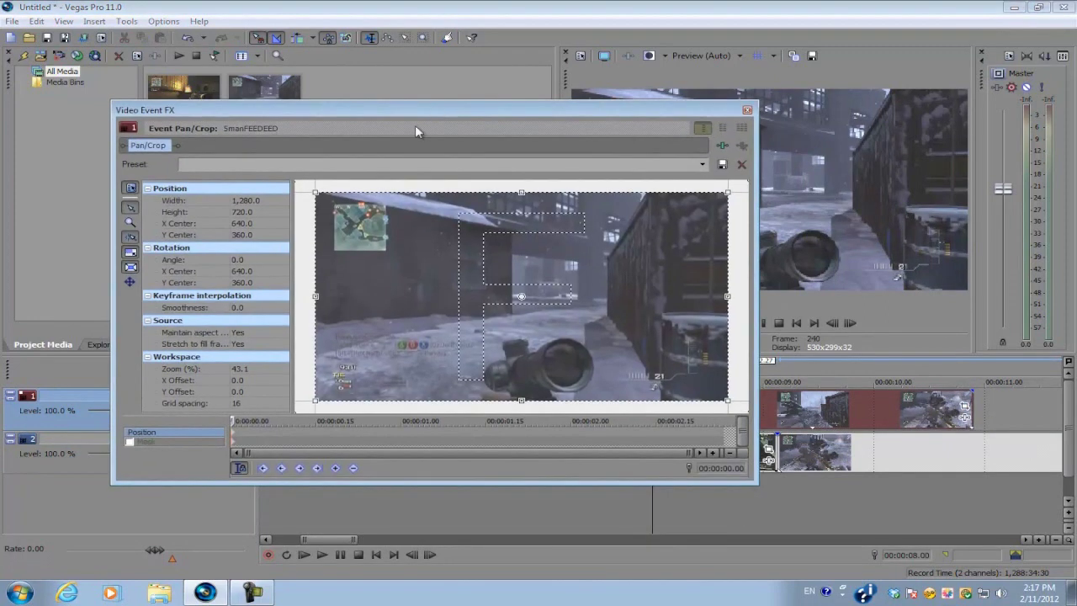
pyautogui.click(130, 441)
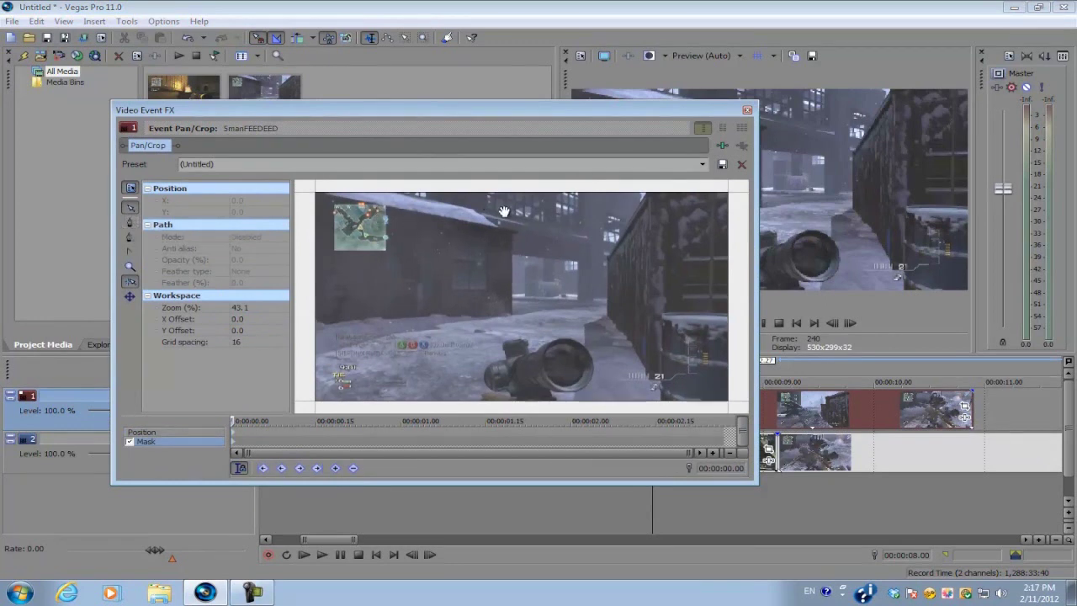
pyautogui.click(129, 223)
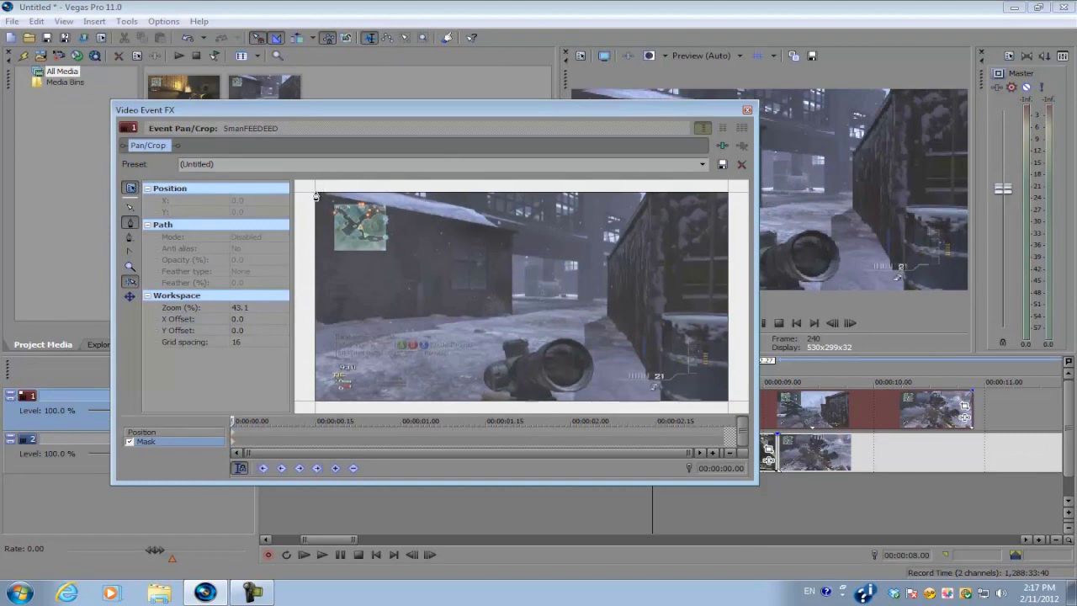
pyautogui.click(446, 260)
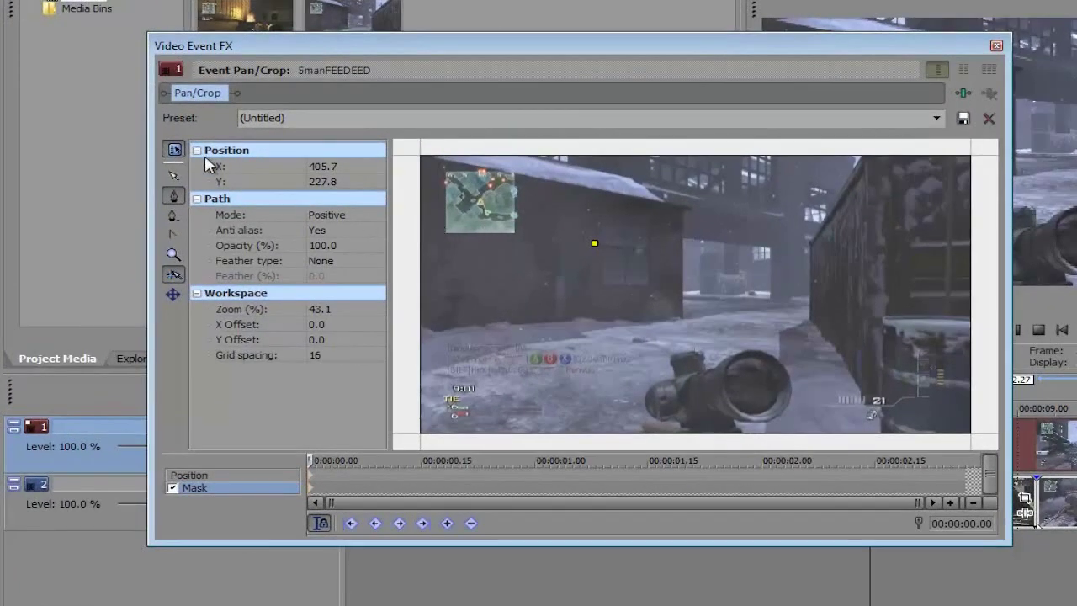
# - Set the mask point's X position to 0
pyautogui.click(196, 151)
pyautogui.click(197, 151)
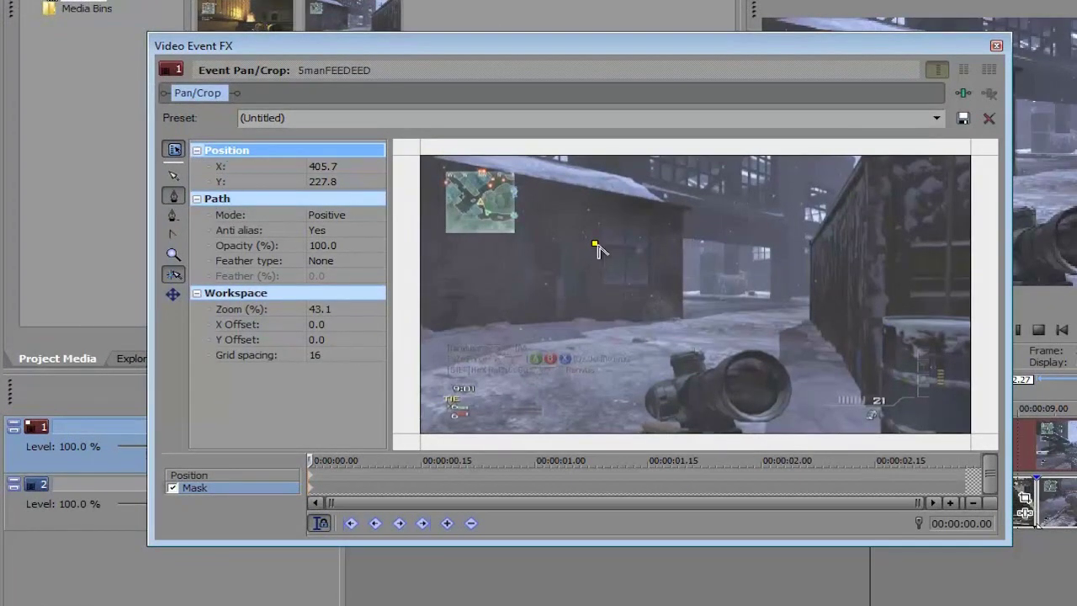
pyautogui.click(270, 167)
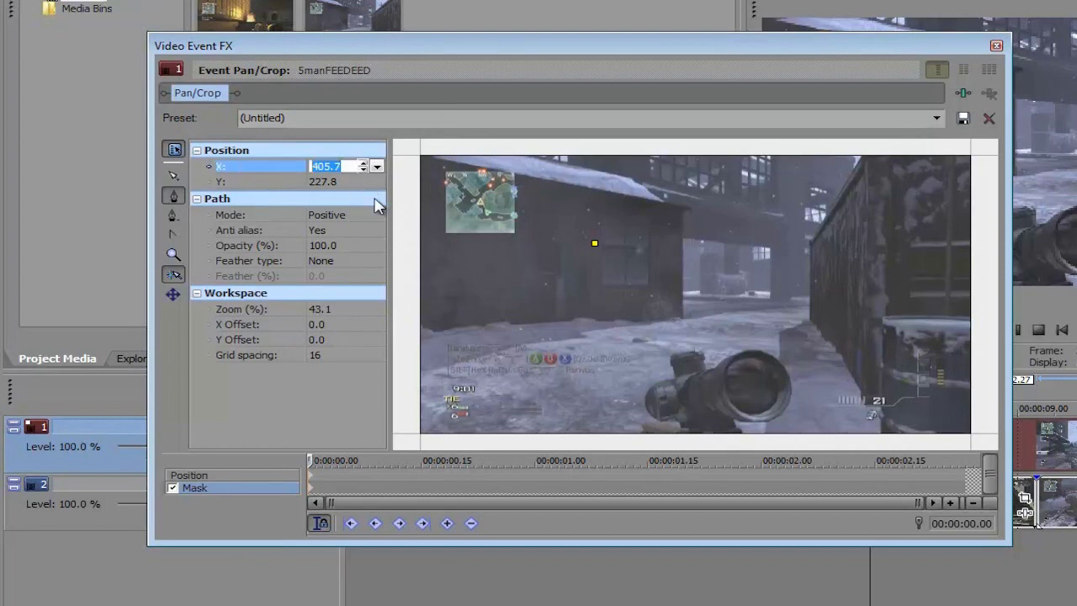
pyautogui.write('20')
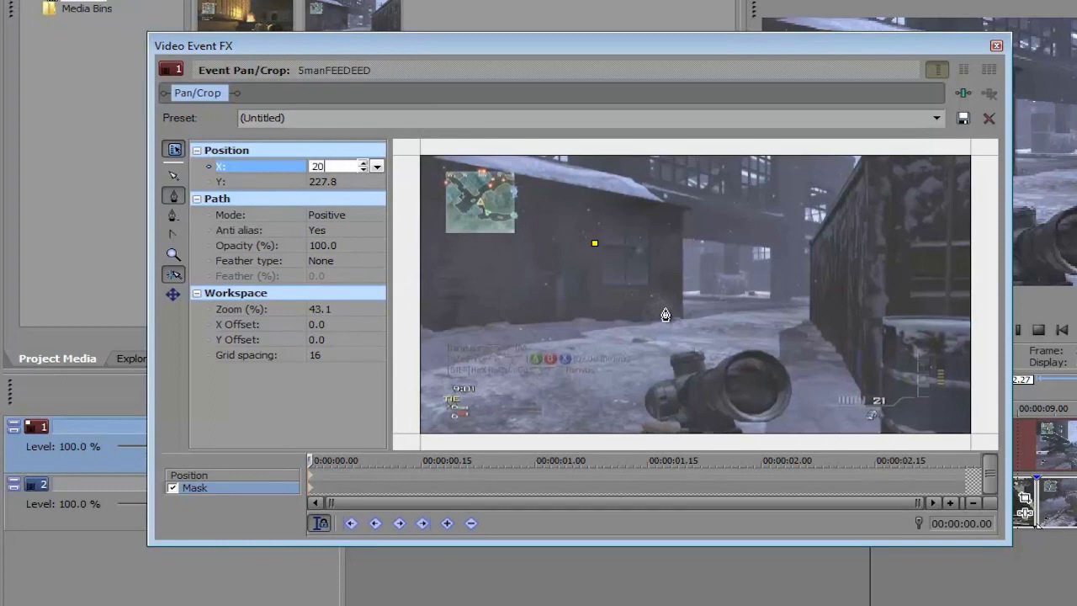
pyautogui.press('Return')
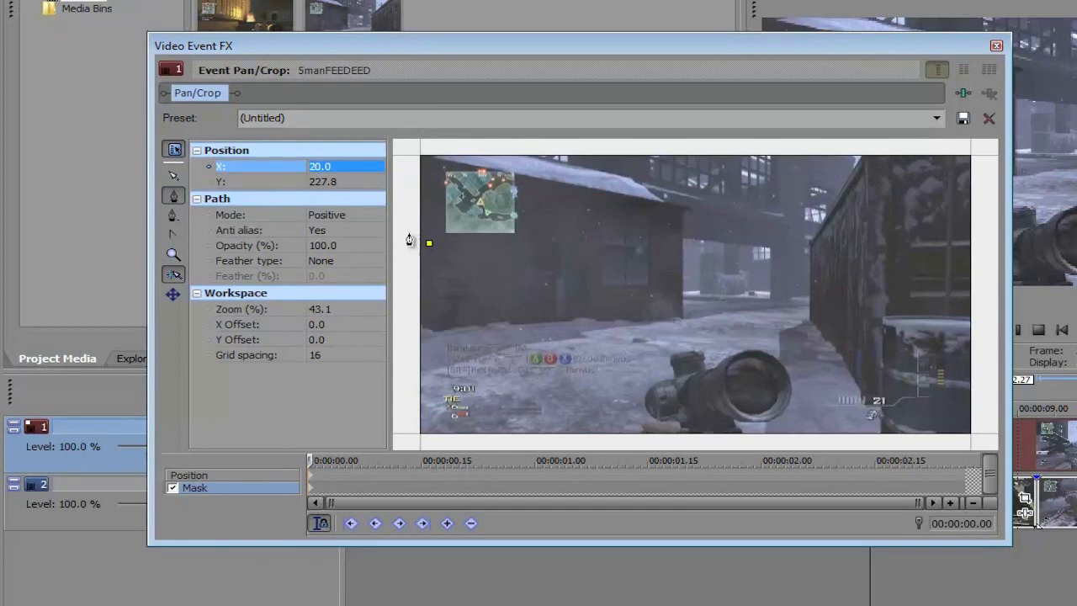
pyautogui.click(333, 165)
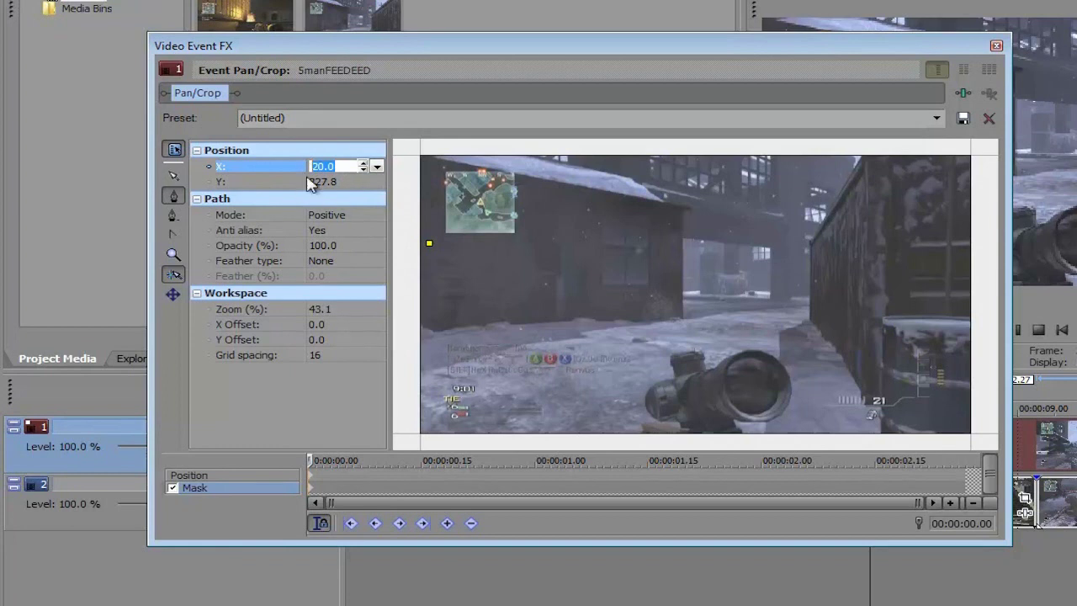
pyautogui.write('0')
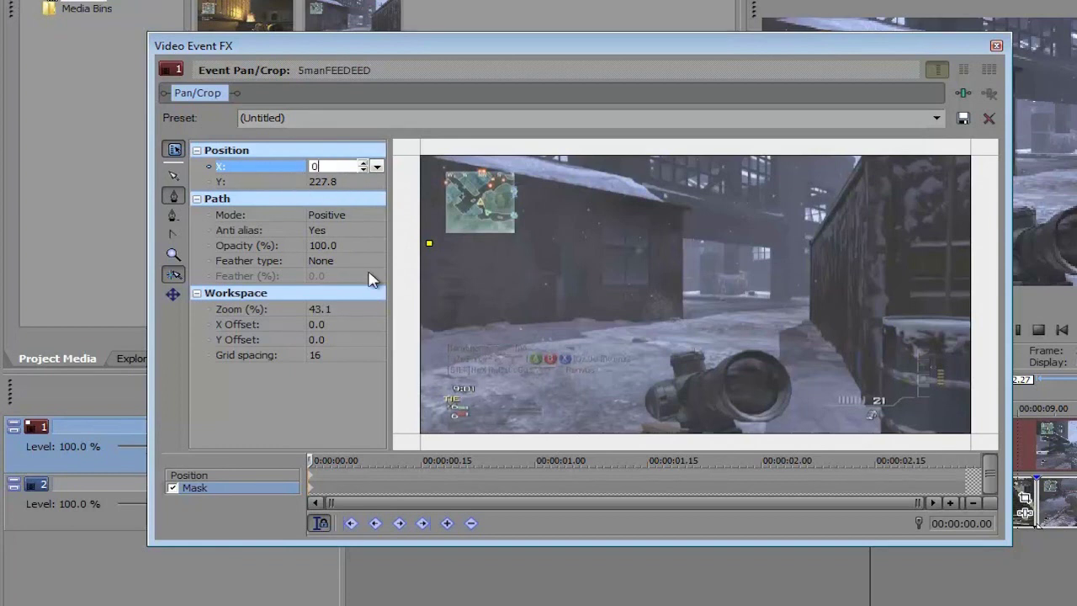
pyautogui.press('Return')
# - Set the mask point's Y position to 0, pinning it to the top-left corner
pyautogui.click(319, 184)
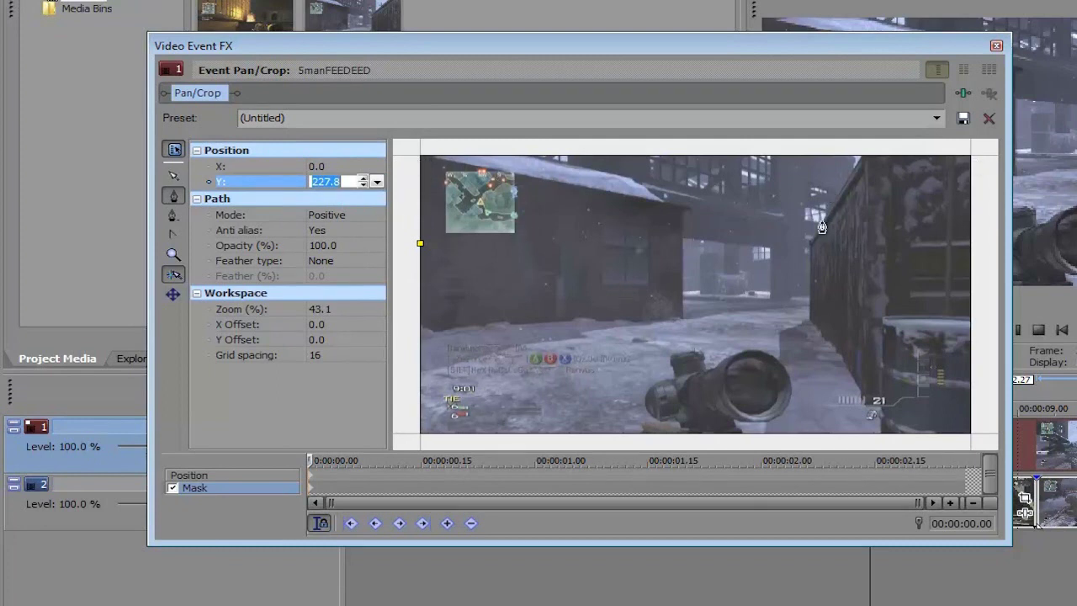
pyautogui.write('400')
pyautogui.press('Return')
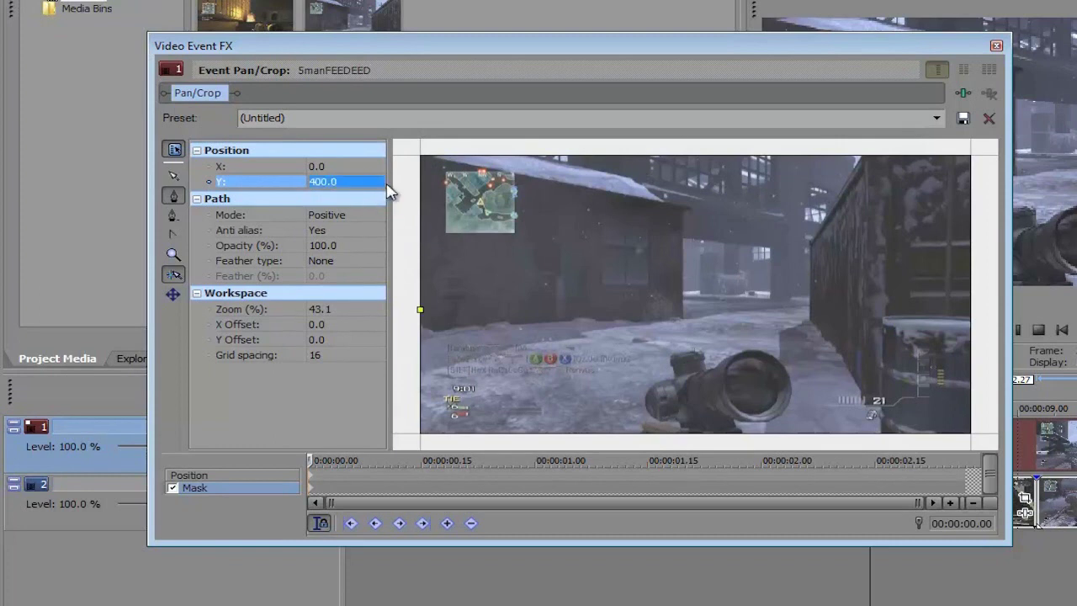
pyautogui.click(335, 187)
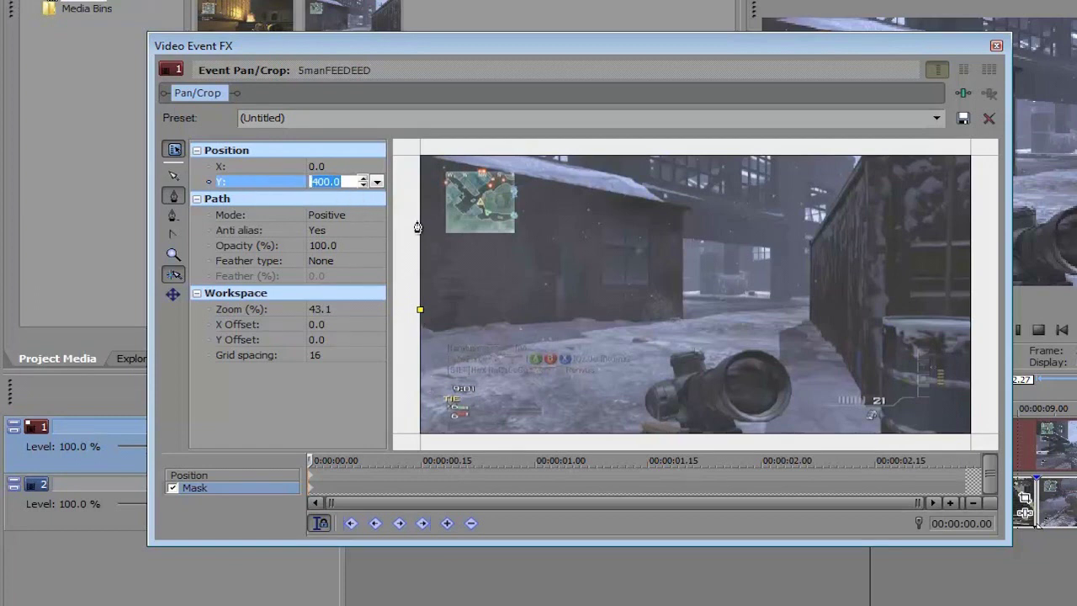
pyautogui.write('100')
pyautogui.press('Return')
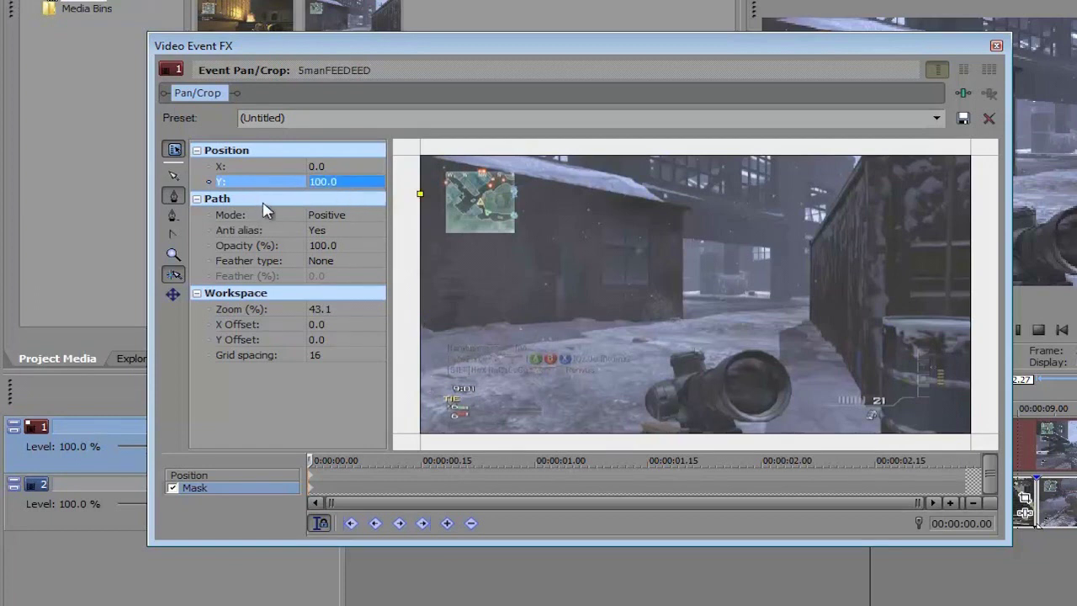
pyautogui.write('0')
pyautogui.press('Return')
# - Add a mask point at the top-right corner and set it to X 1280, Y 0
pyautogui.click(971, 158)
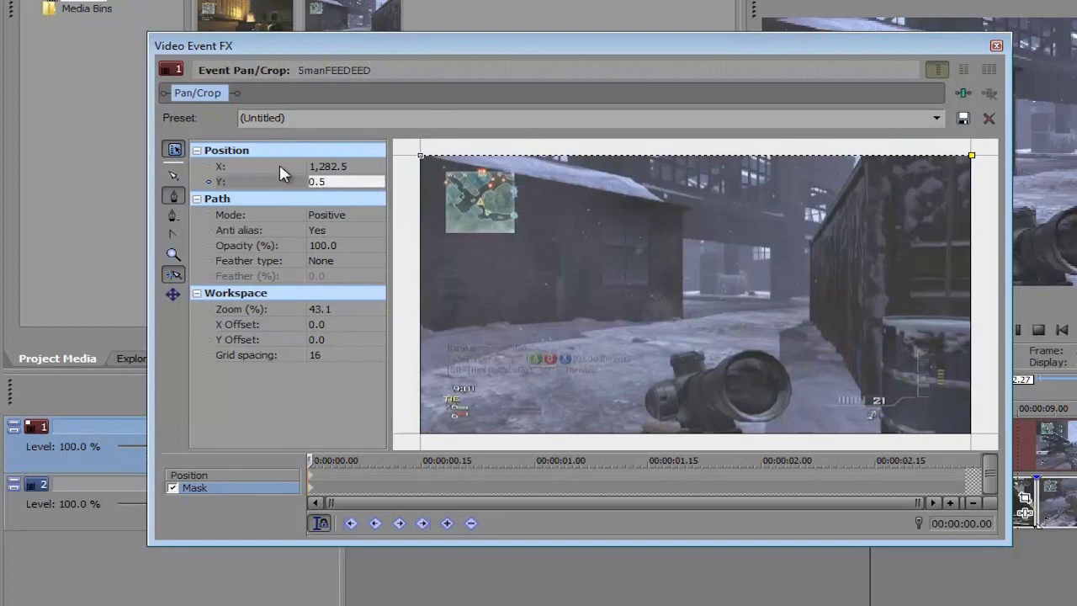
pyautogui.click(325, 169)
pyautogui.moveTo(866, 47); pyautogui.dragTo(808, 123)
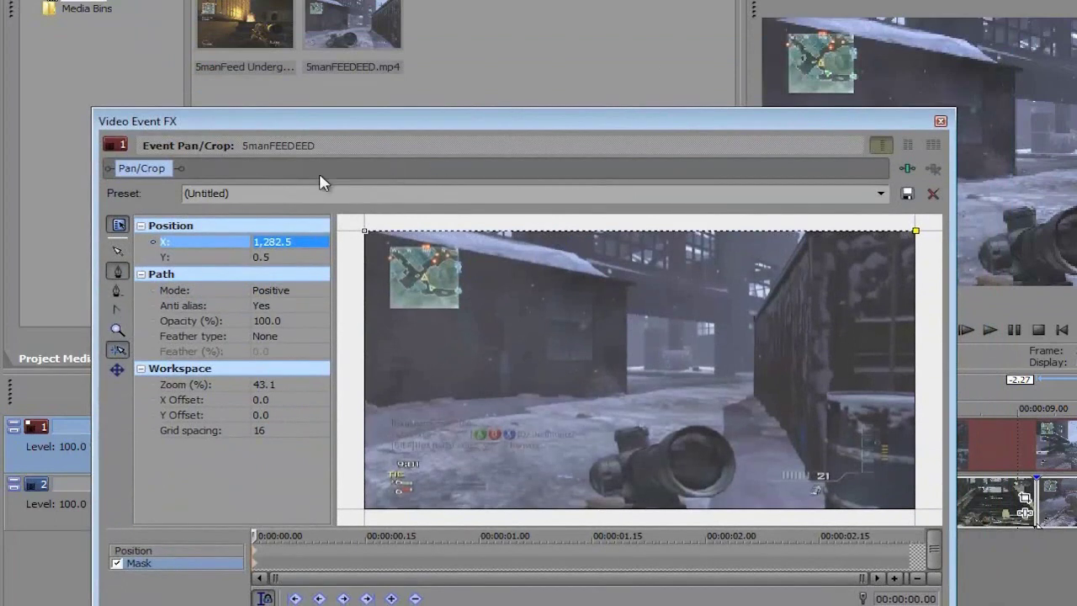
pyautogui.click(277, 242)
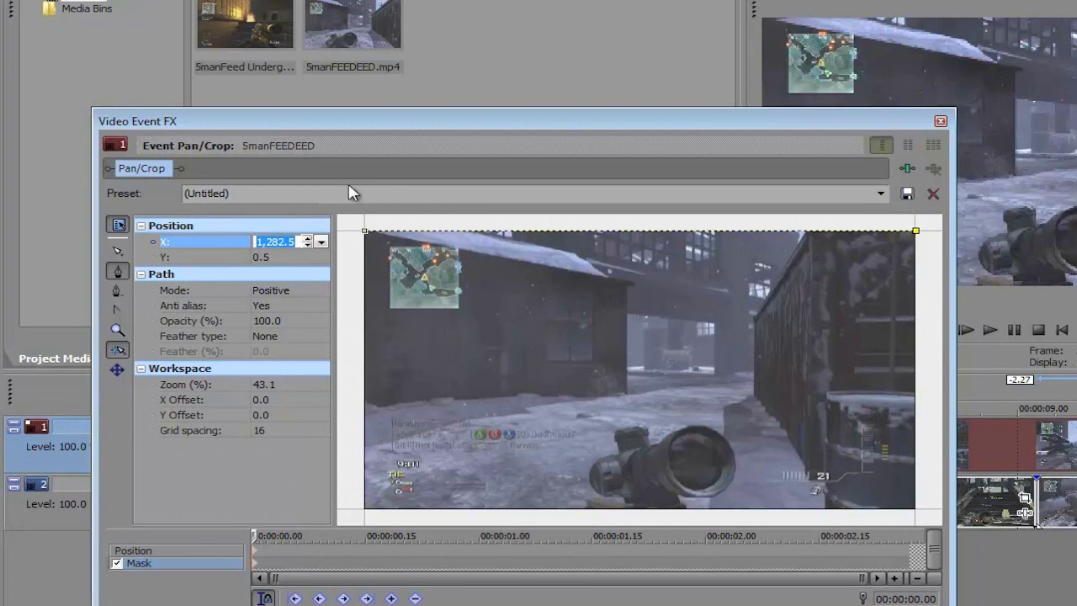
pyautogui.write('1')
pyautogui.click(278, 257)
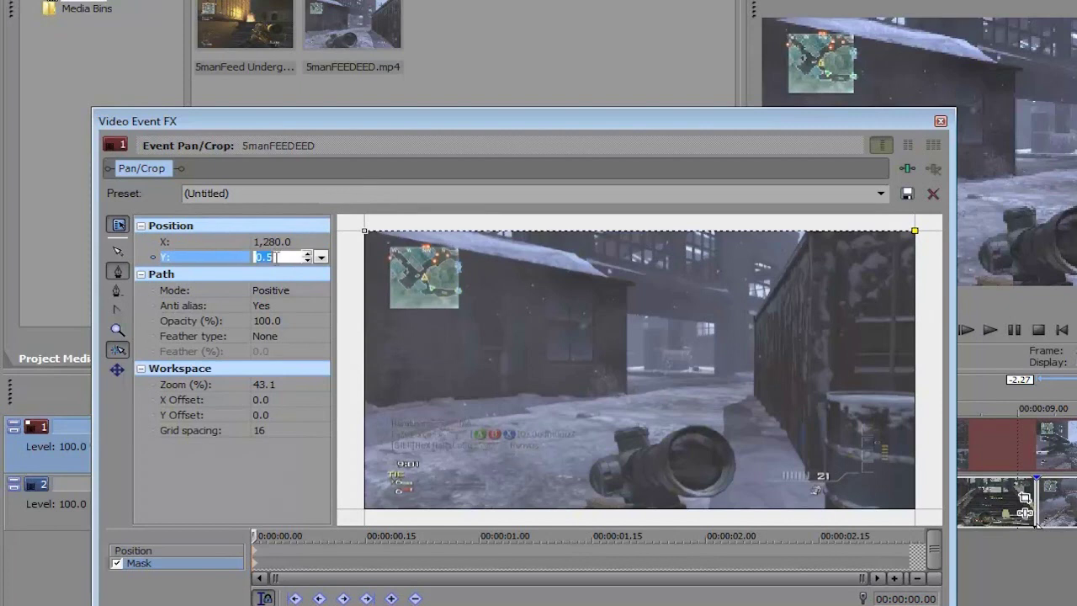
pyautogui.press('Return')
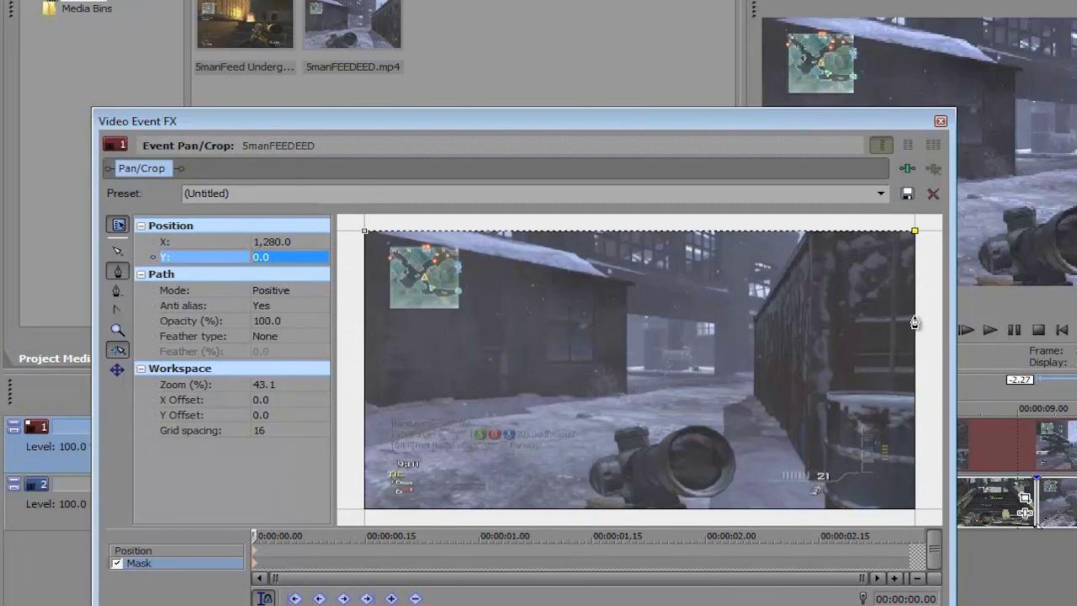
pyautogui.press('super')
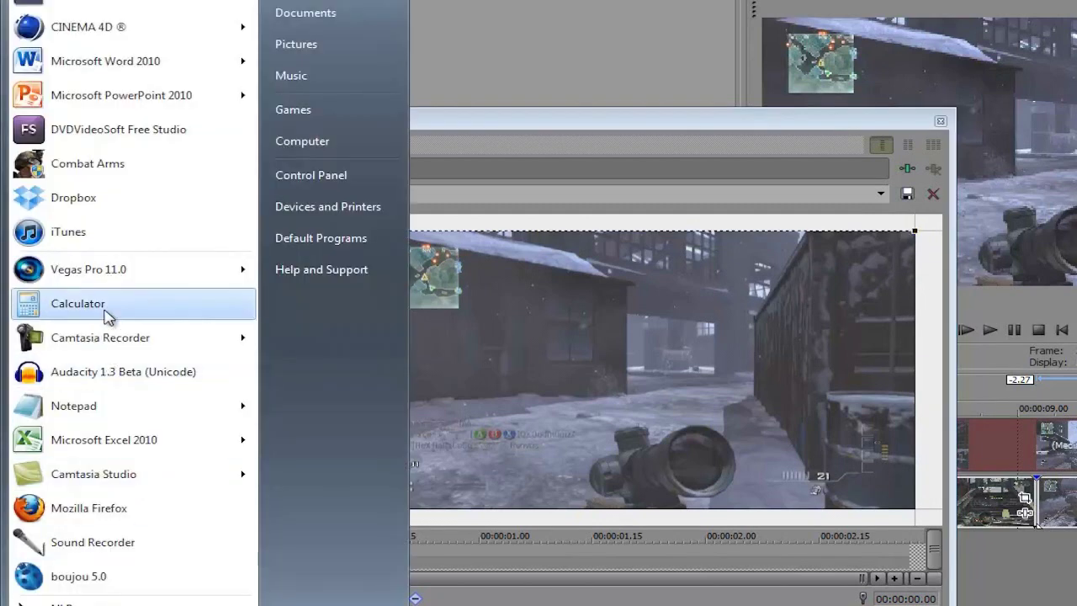
pyautogui.click(106, 312)
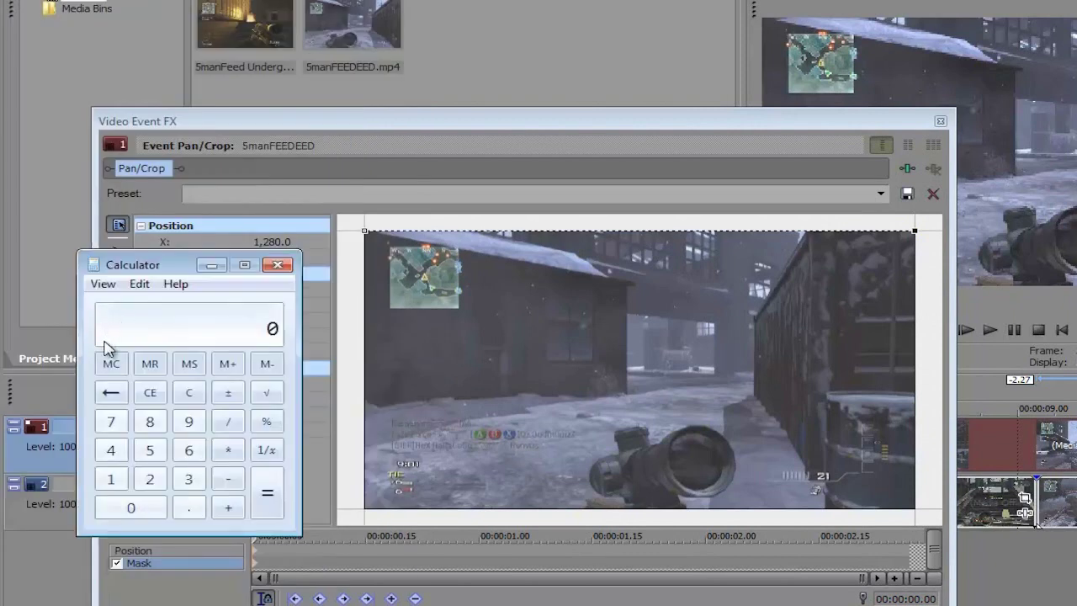
pyautogui.click(110, 421)
pyautogui.click(150, 479)
pyautogui.click(128, 512)
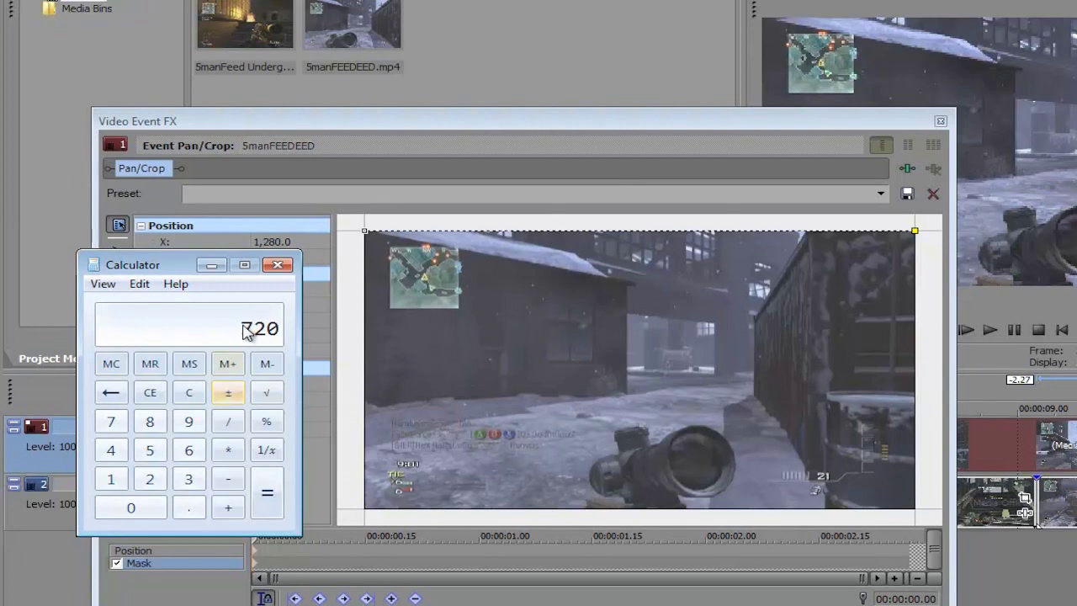
pyautogui.click(227, 421)
pyautogui.click(189, 481)
pyautogui.click(266, 492)
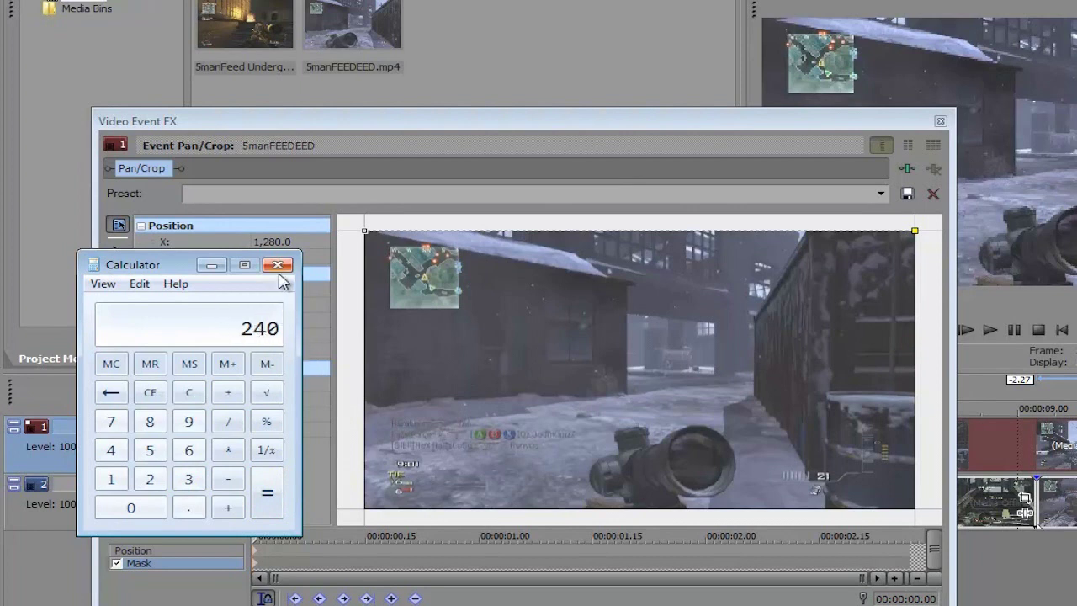
pyautogui.click(278, 266)
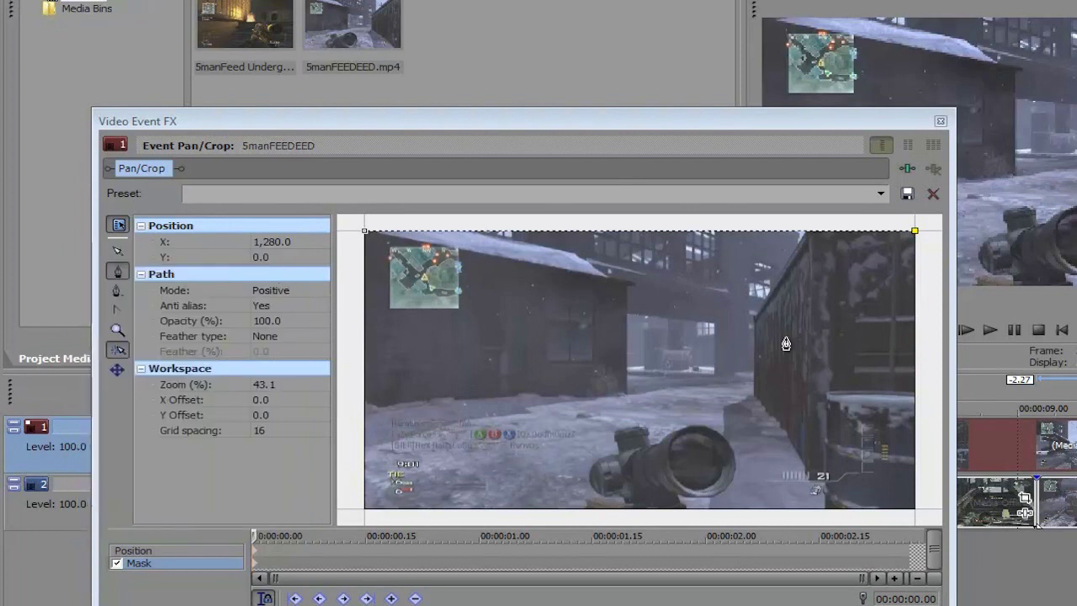
# - Add a right-edge mask point at X 1280, Y 240
pyautogui.click(914, 315)
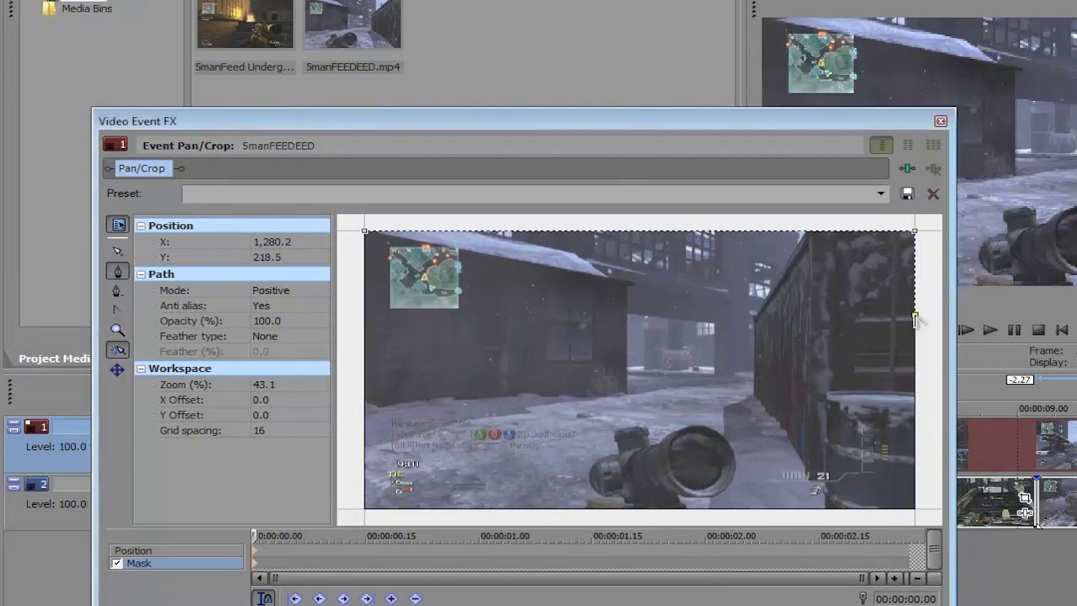
pyautogui.click(271, 257)
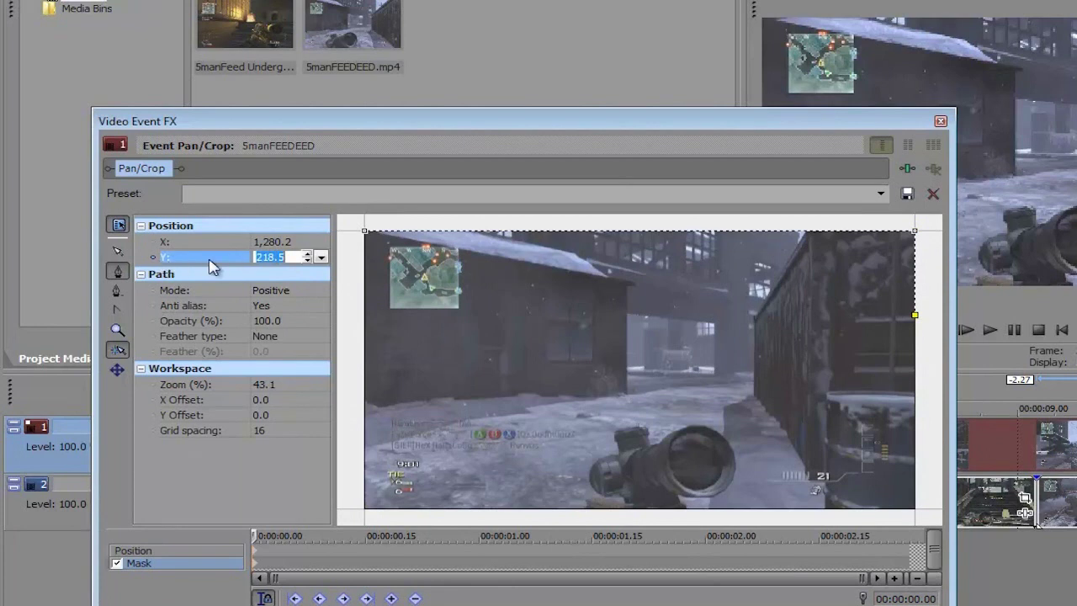
pyautogui.write('240')
pyautogui.press('Return')
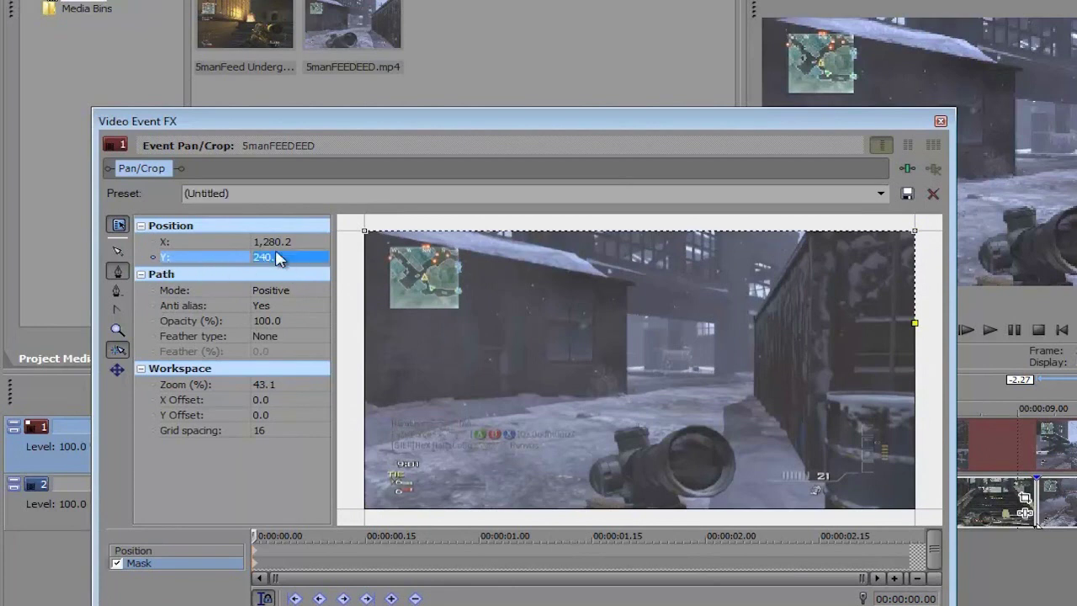
pyautogui.hotkey('shift', 'Tab')
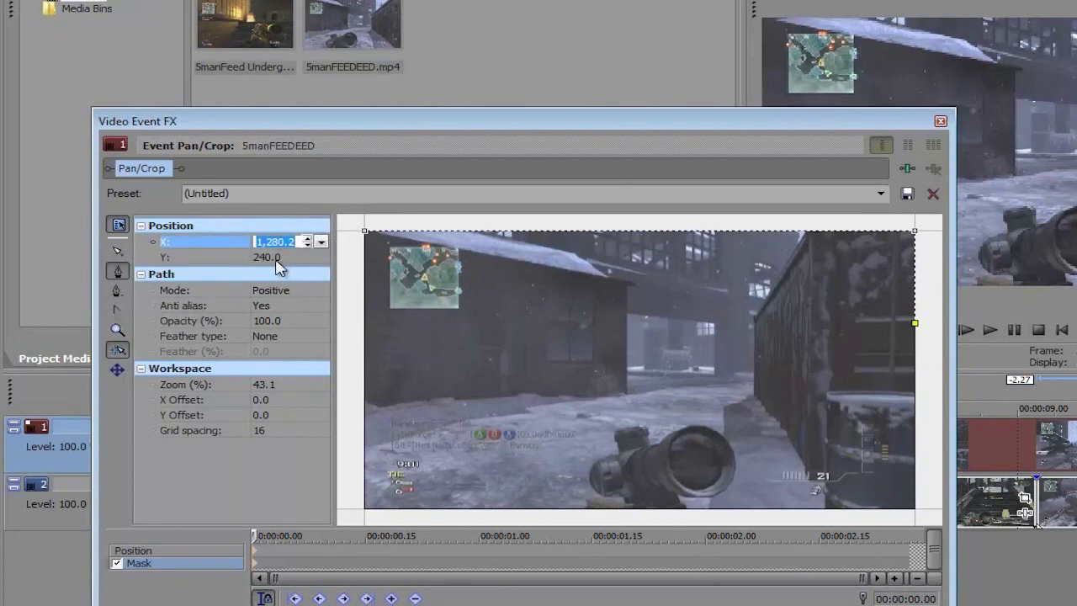
pyautogui.write('1')
pyautogui.press('Return')
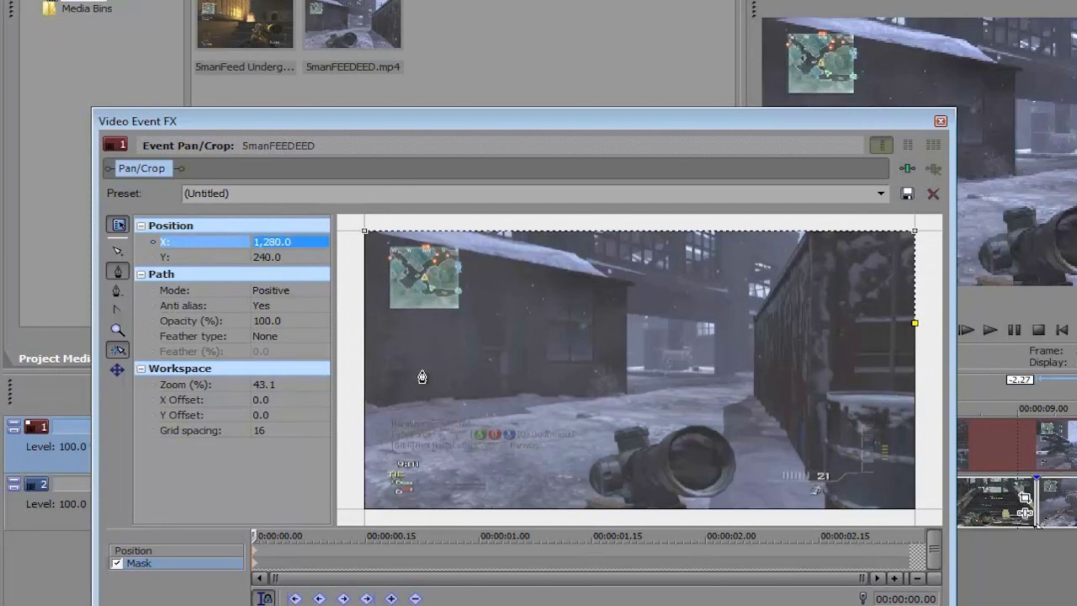
# - Add a left-edge point at X 0, Y 240 and verify the mask centres at 640, 120
pyautogui.click(364, 329)
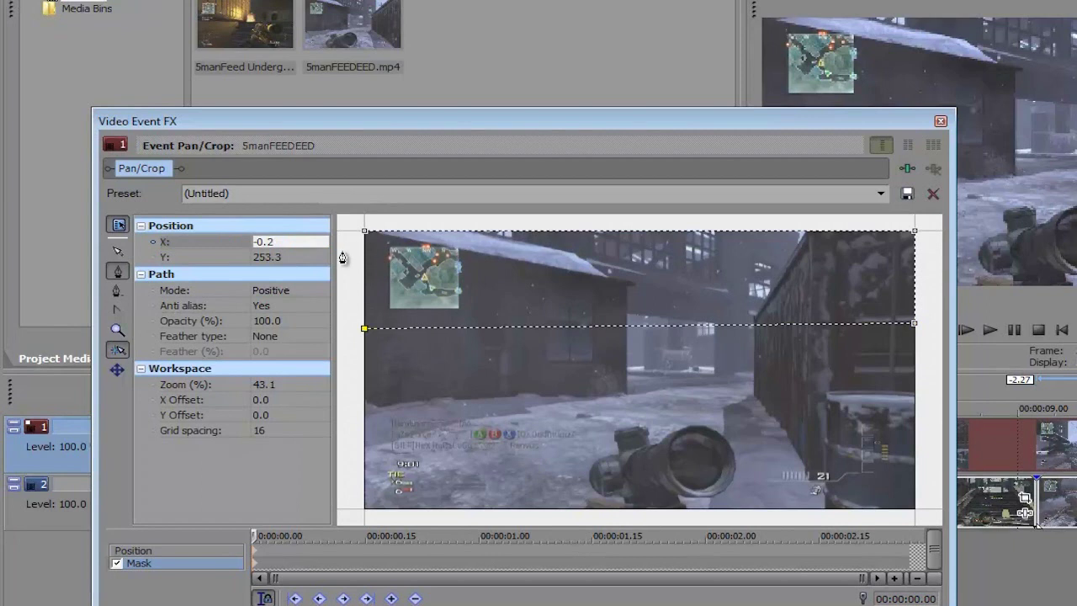
pyautogui.click(257, 241)
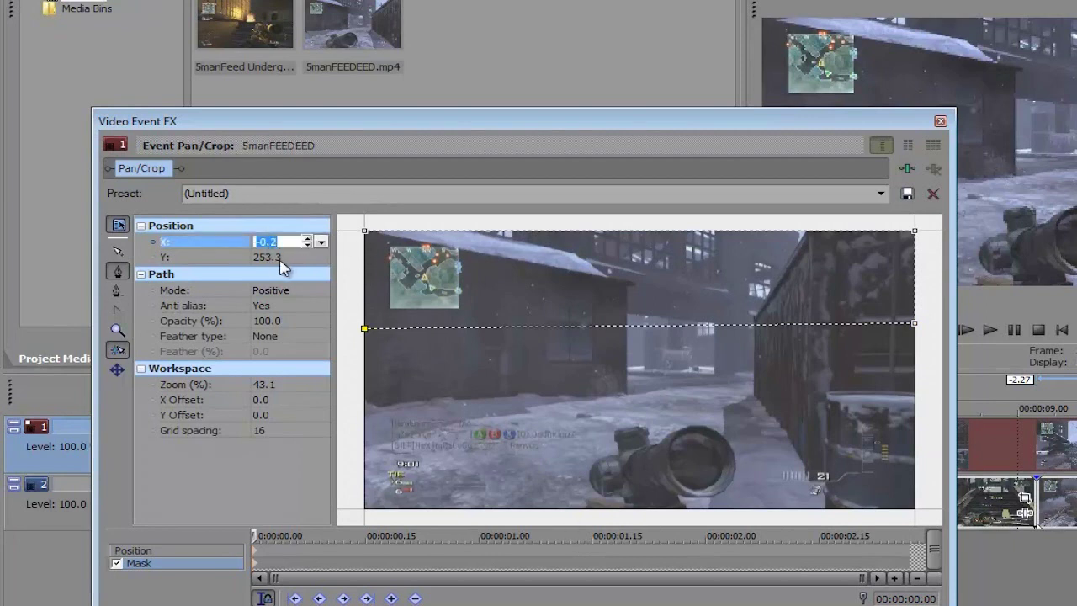
pyautogui.write('0')
pyautogui.press('Tab')
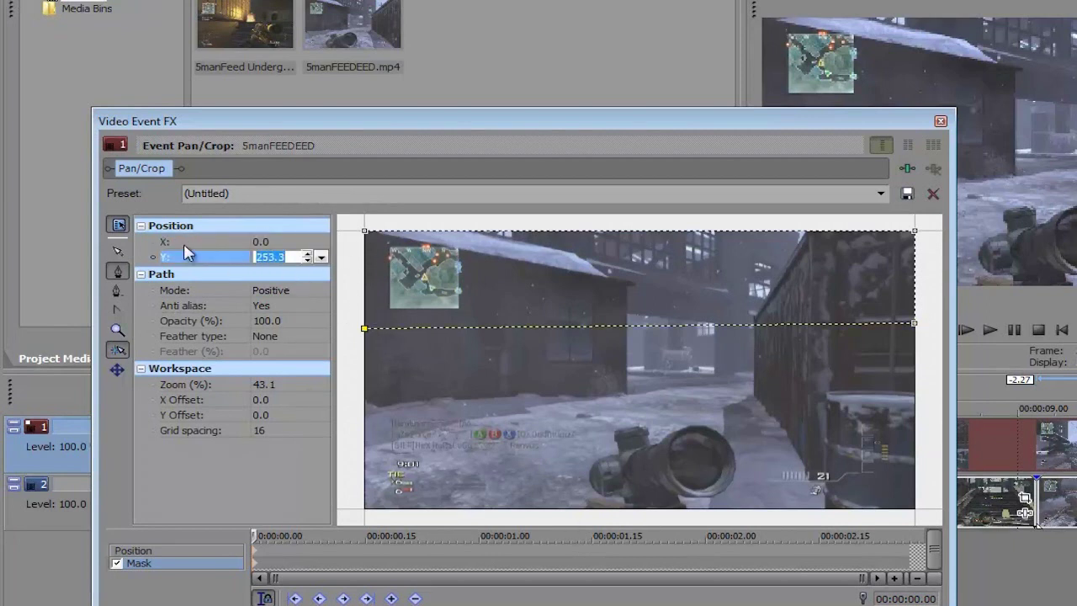
pyautogui.write('240')
pyautogui.press('Return')
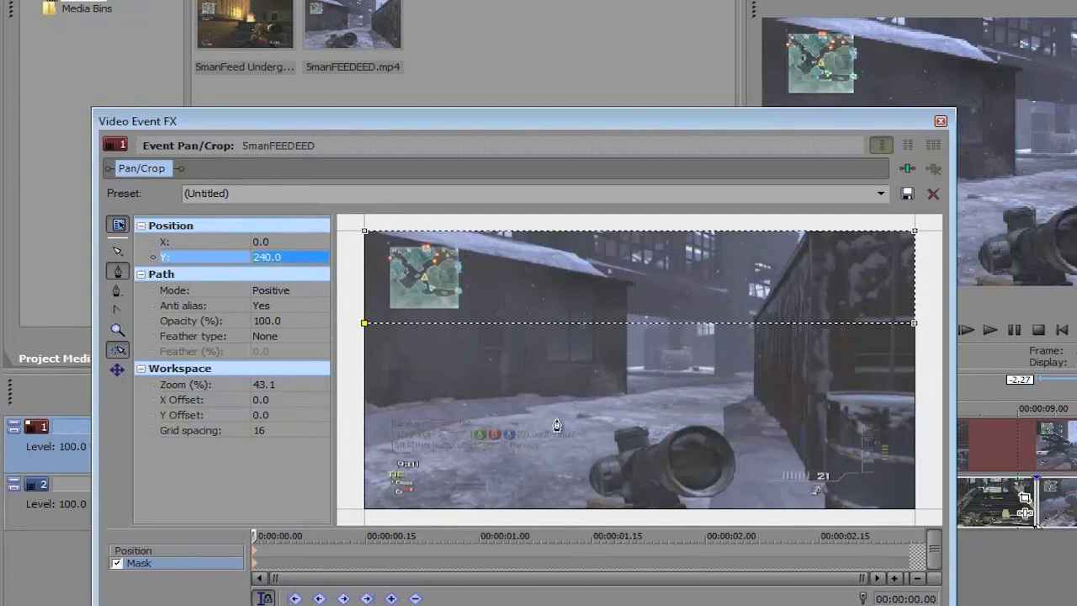
pyautogui.click(364, 232)
pyautogui.click(648, 439)
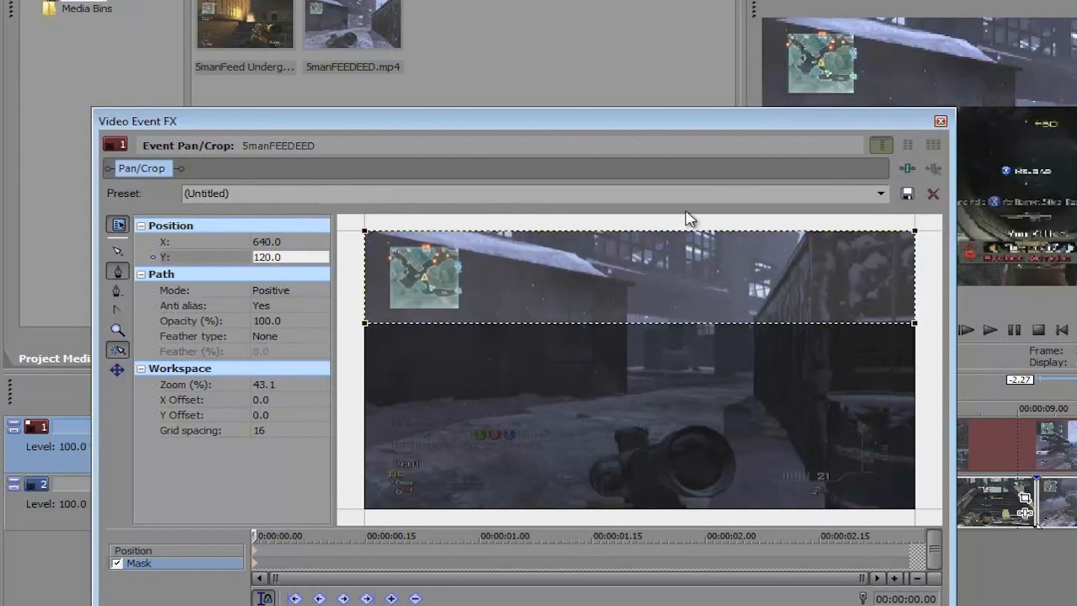
# - Close Pan/Crop and insert two empty video tracks
pyautogui.click(939, 121)
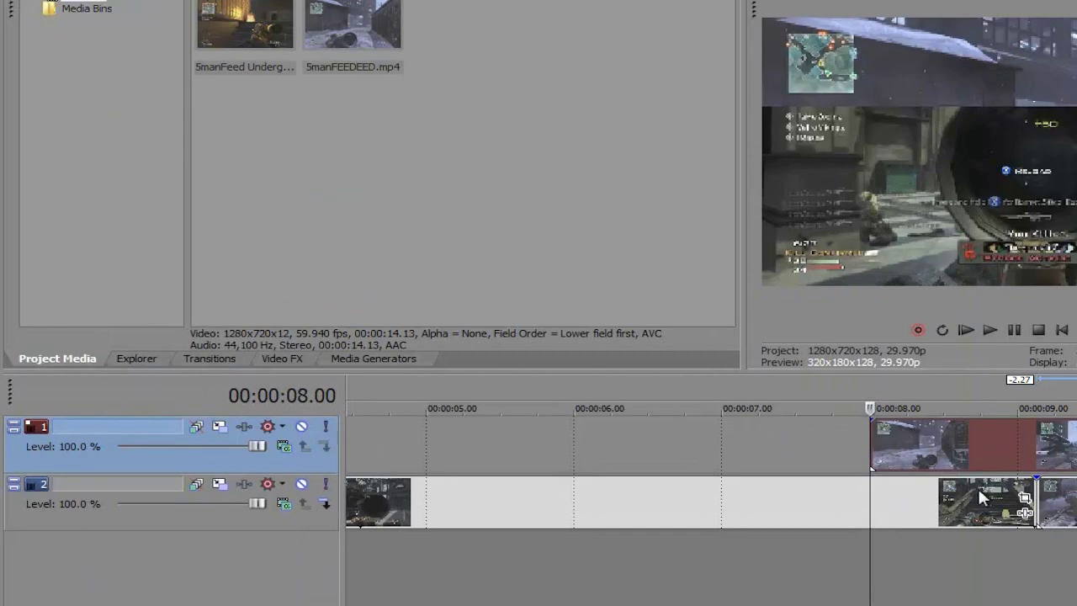
pyautogui.rightClick(995, 566)
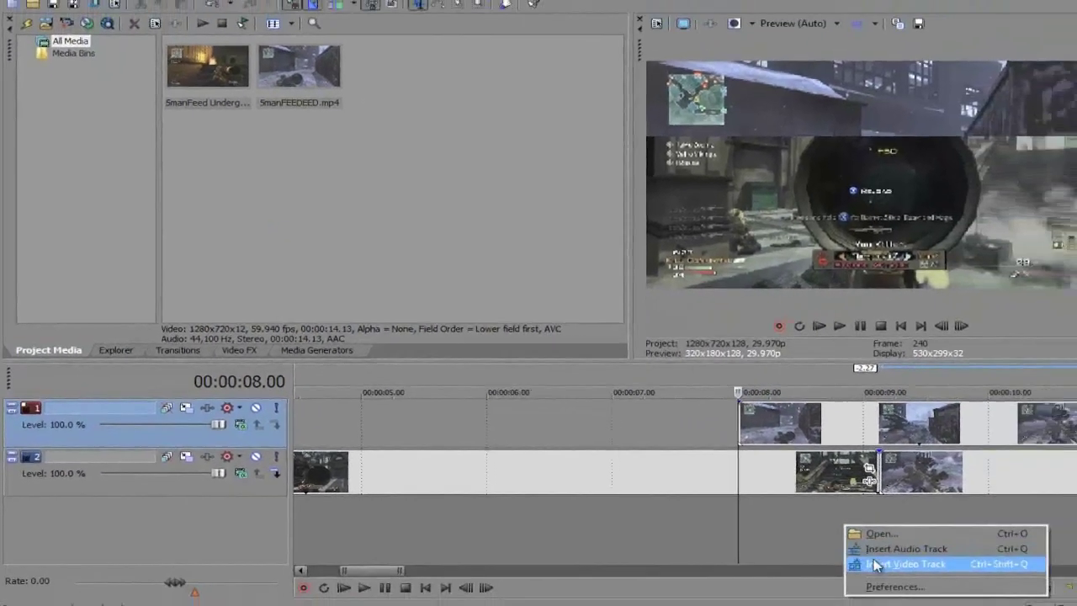
pyautogui.click(875, 564)
pyautogui.rightClick(835, 422)
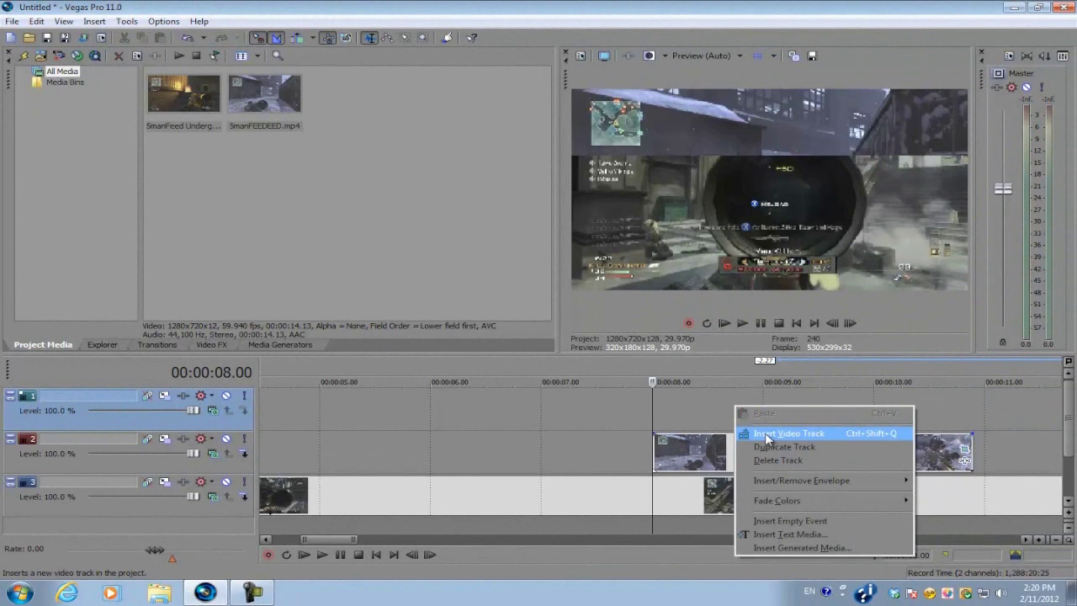
pyautogui.click(767, 434)
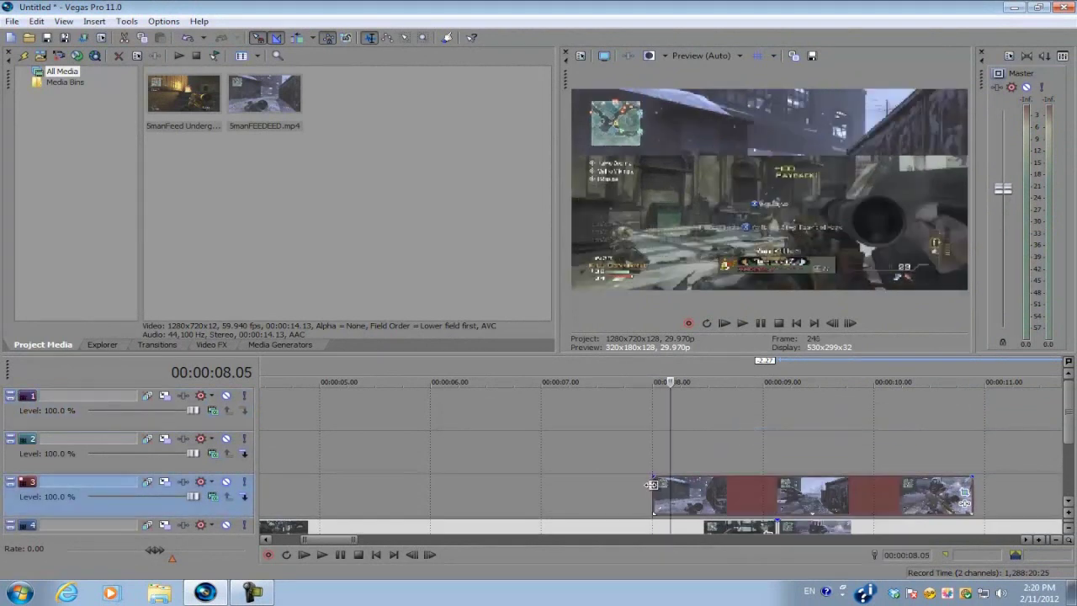
# - Ctrl-drag a copy of the masked clip onto track 2 at 00:00:08.00
pyautogui.scroll(-2, 696, 438)
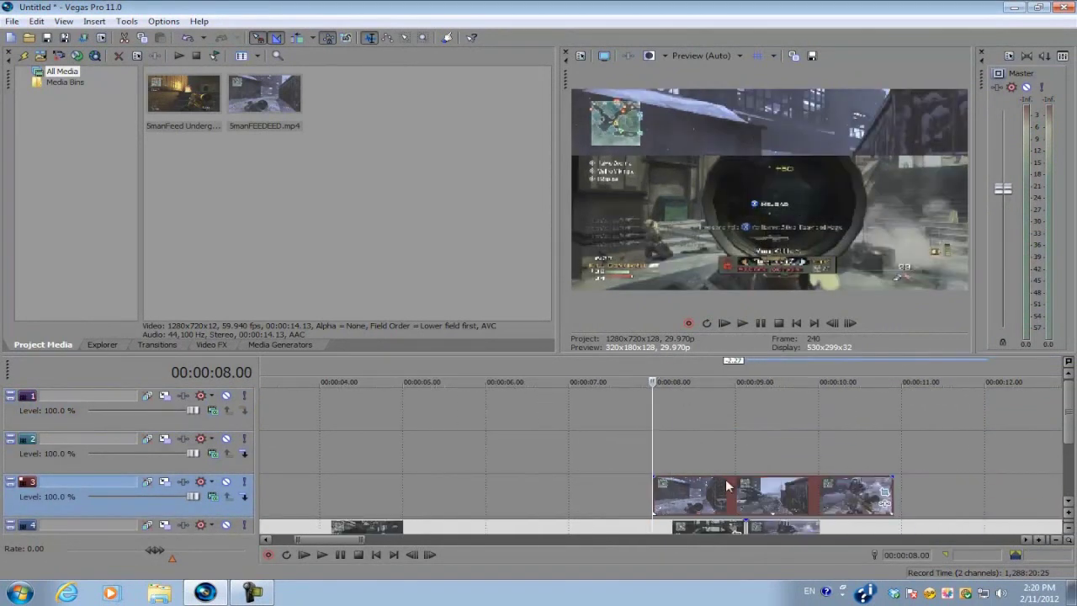
pyautogui.click(726, 479)
pyautogui.scroll(4, 725, 479)
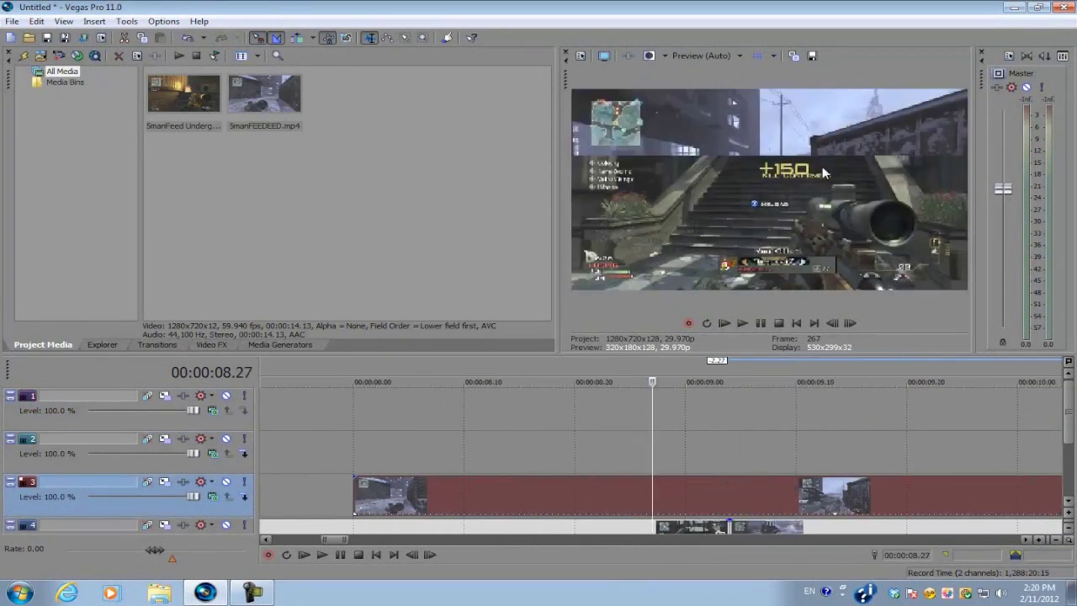
pyautogui.scroll(-2, 554, 488)
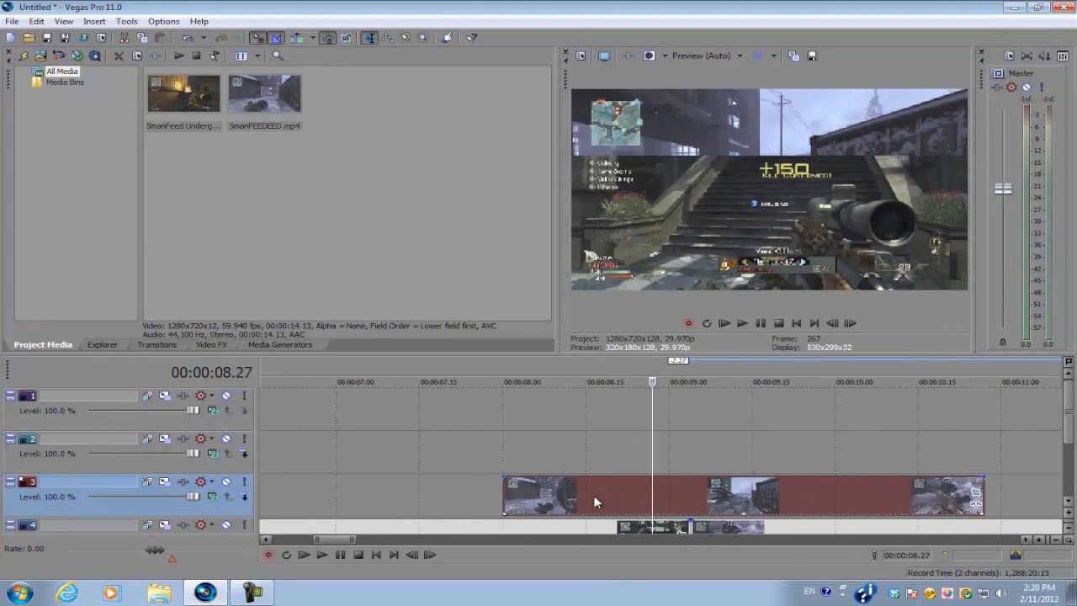
pyautogui.press('Left')
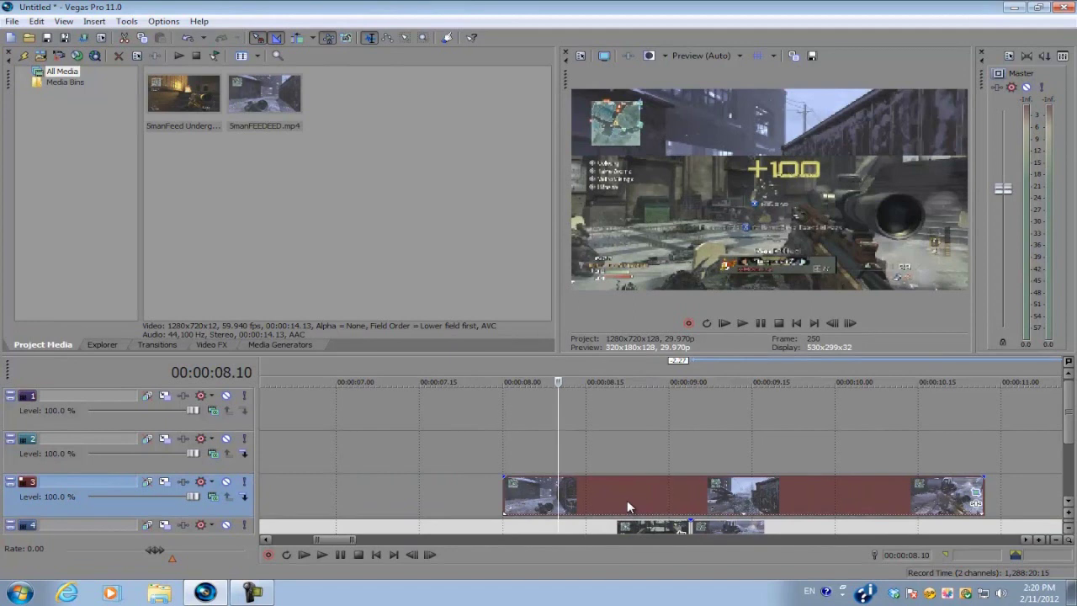
pyautogui.moveTo(627, 500); pyautogui.dragTo(641, 447)
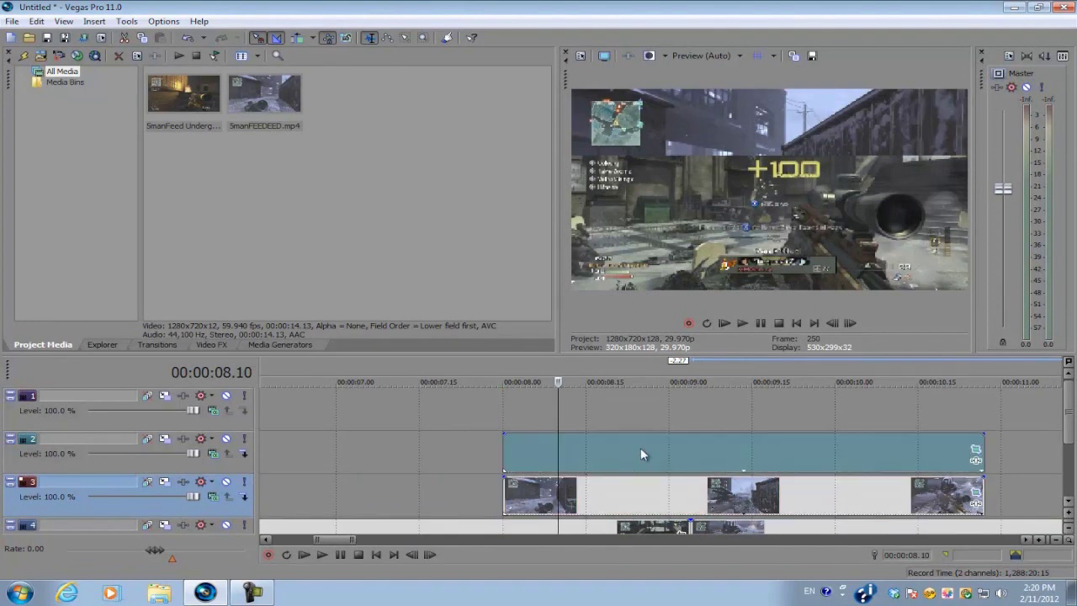
pyautogui.click(515, 454)
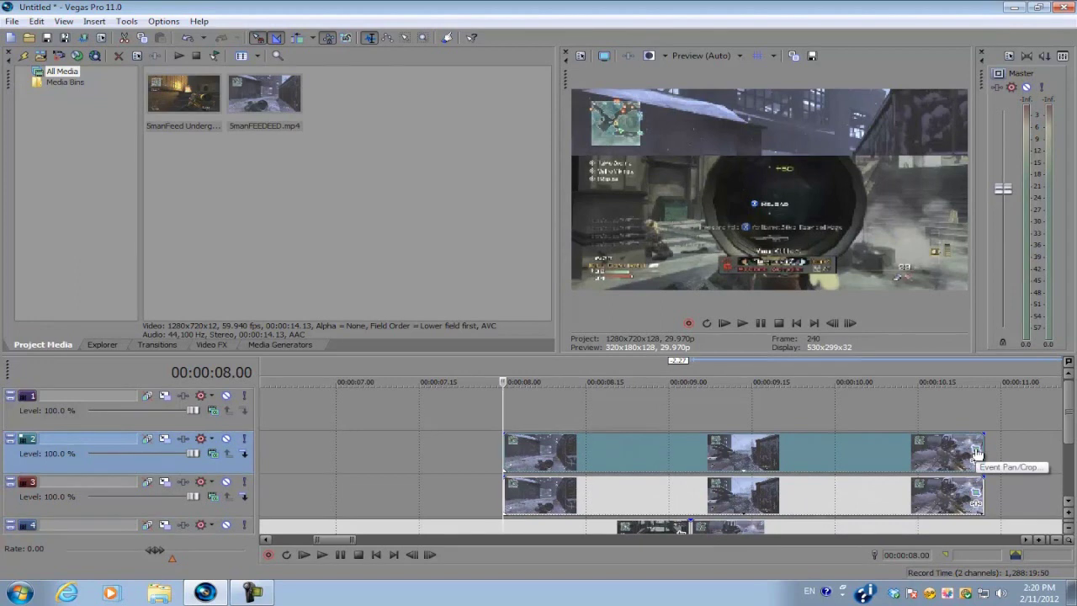
# - Open the track-2 copy's Pan/Crop mask and select its top-left point
pyautogui.click(977, 454)
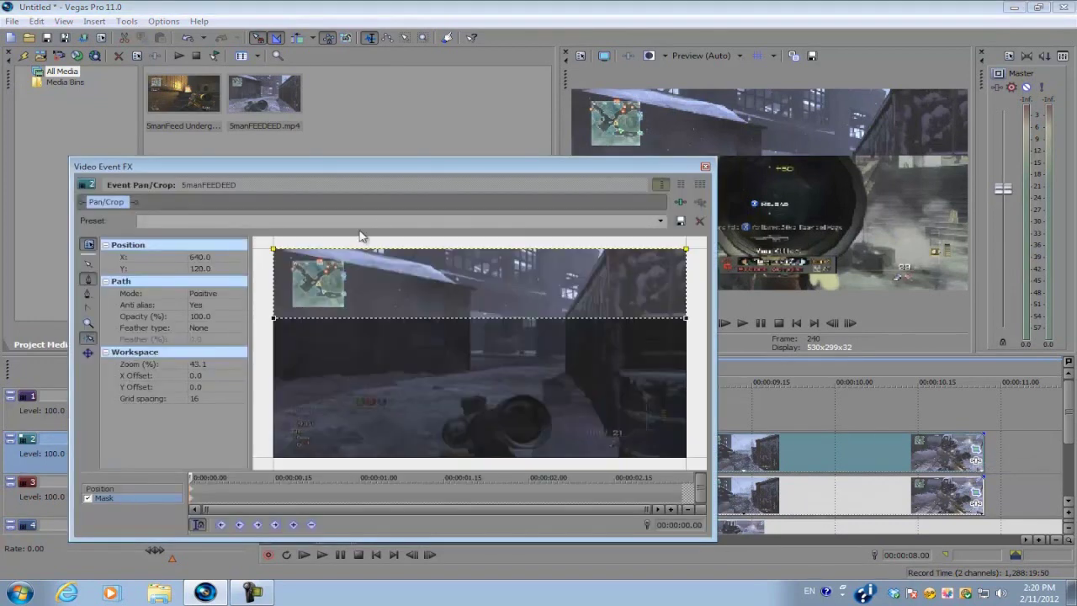
pyautogui.click(88, 265)
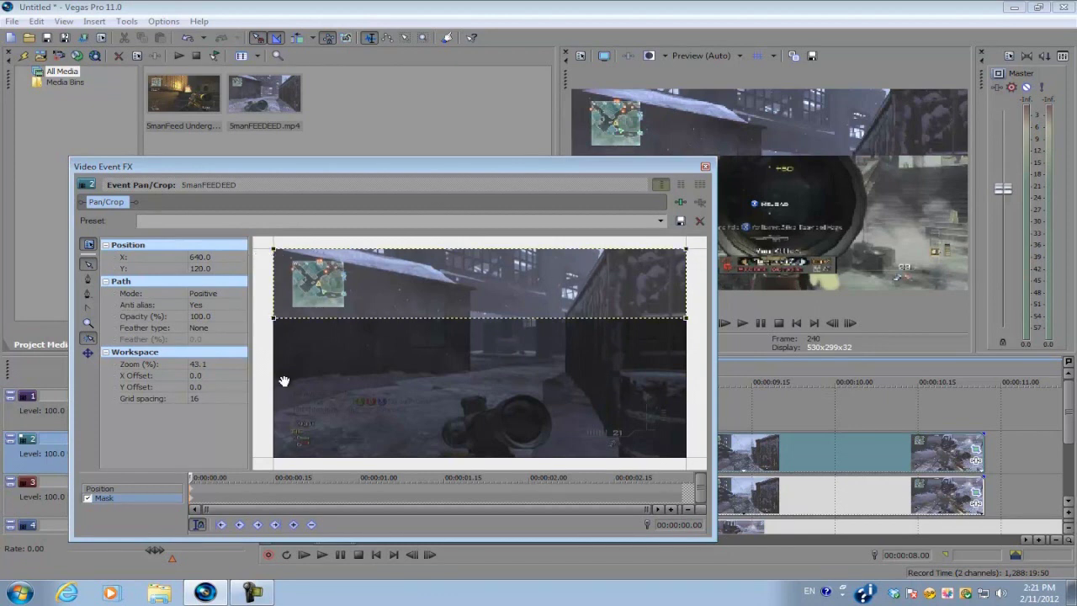
pyautogui.click(90, 267)
pyautogui.click(274, 250)
pyautogui.click(260, 257)
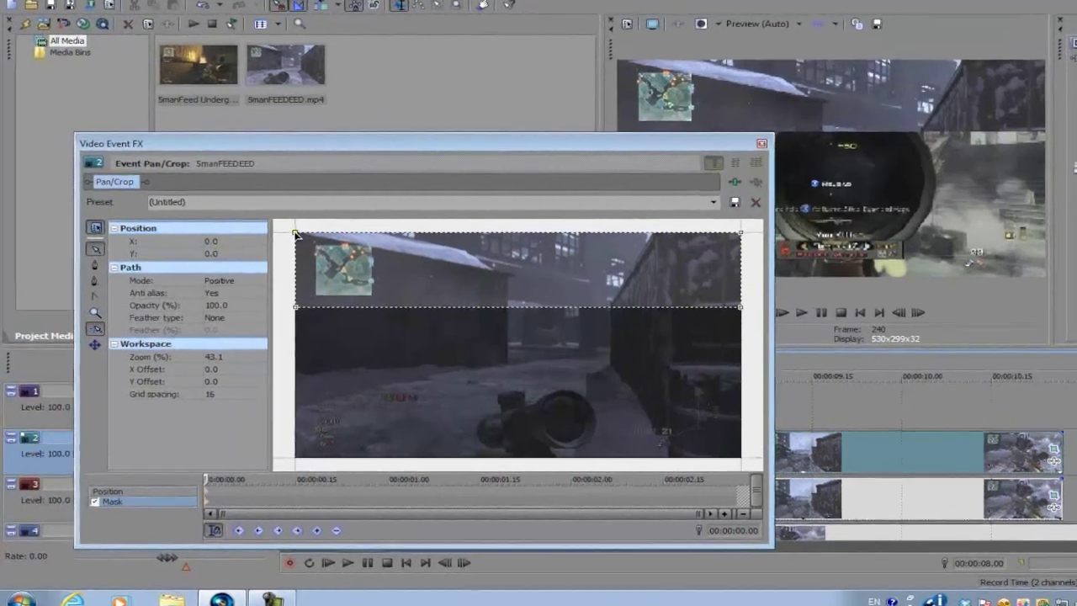
pyautogui.click(274, 249)
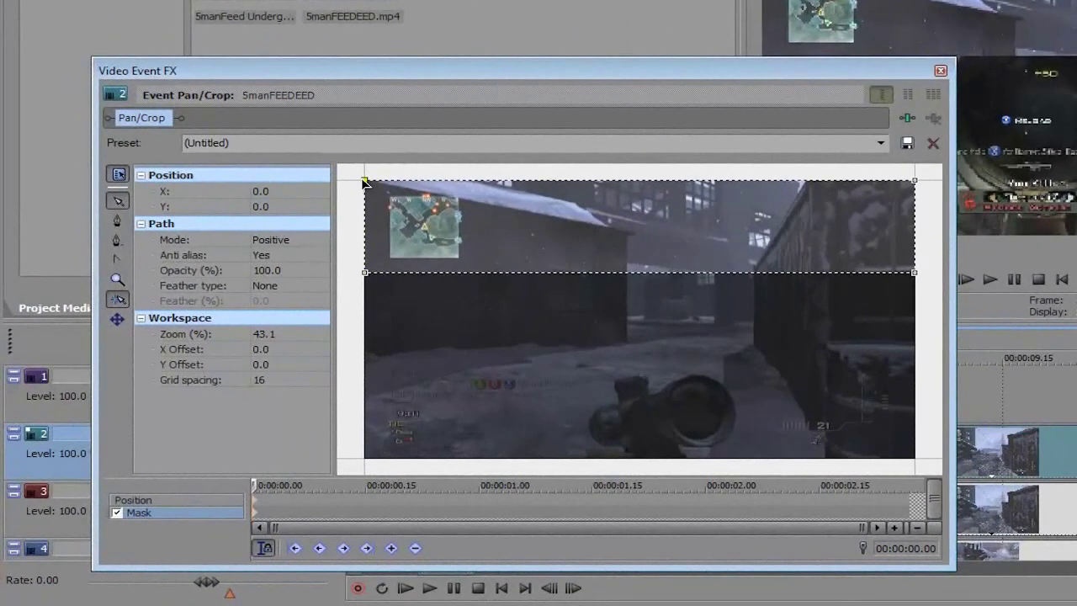
# - Turn on snapping and drag the mask's top-left point down the left edge
pyautogui.rightClick(365, 182)
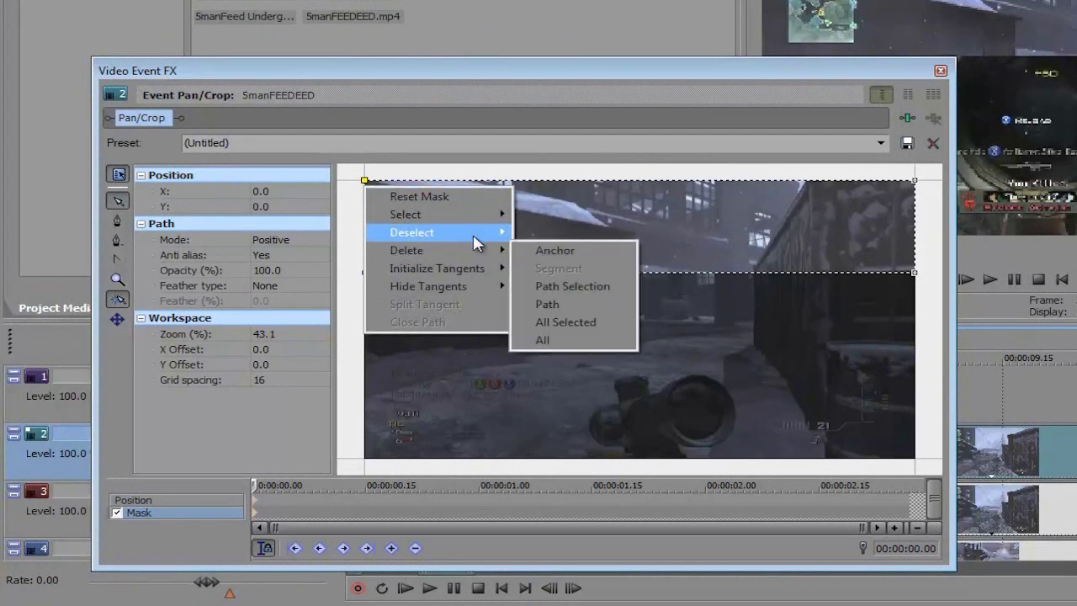
pyautogui.moveTo(484, 238)
pyautogui.click(550, 234)
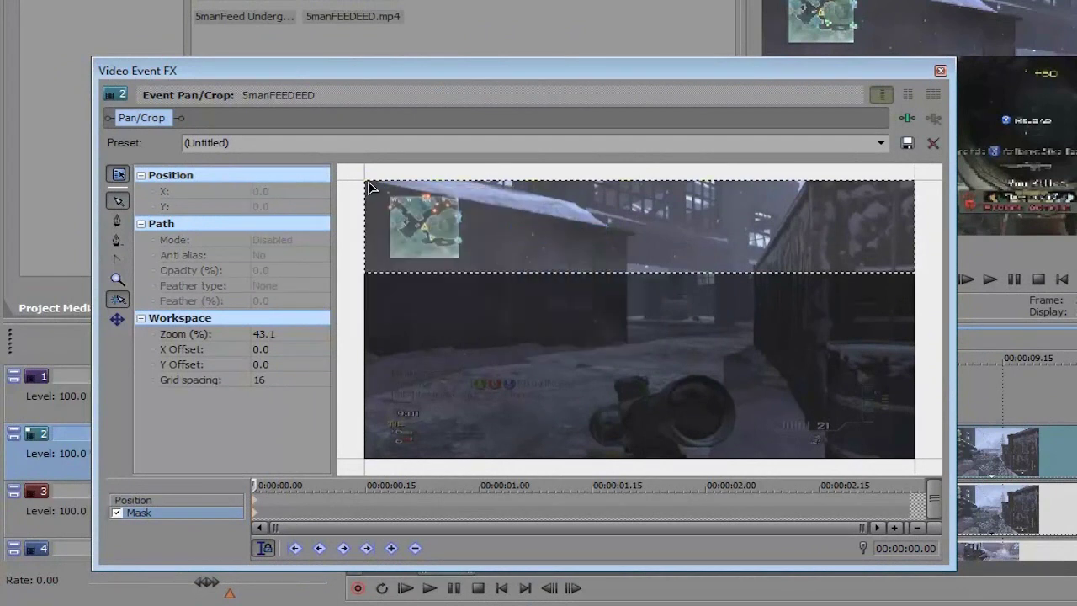
pyautogui.click(364, 180)
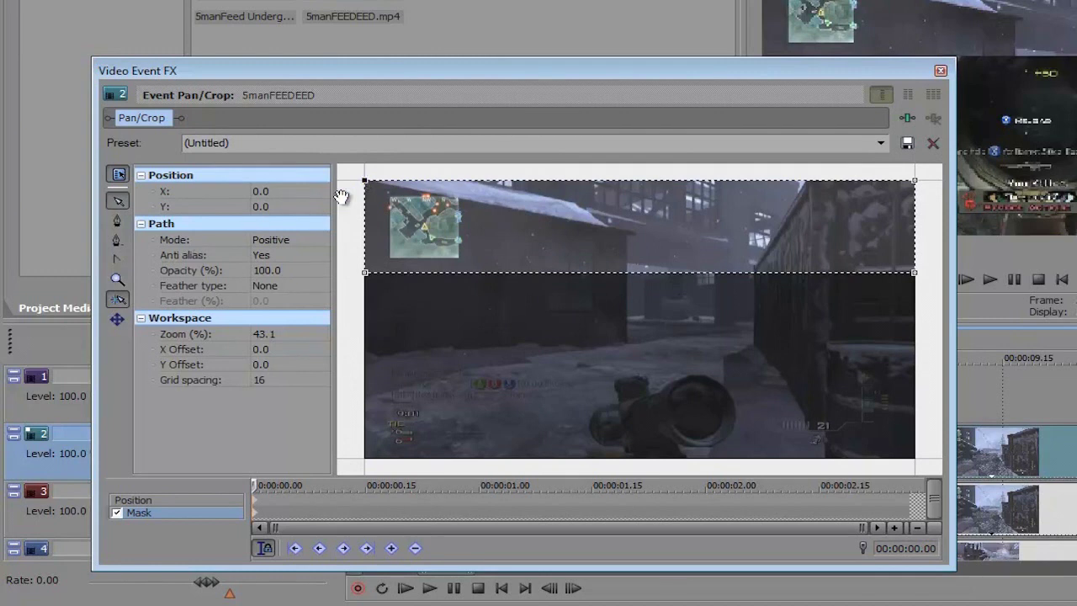
pyautogui.click(117, 301)
pyautogui.moveTo(366, 186)
pyautogui.mouseDown()
pyautogui.moveTo(367, 368)
pyautogui.moveTo(376, 203)
pyautogui.mouseUp()
pyautogui.moveTo(375, 183); pyautogui.dragTo(365, 352)
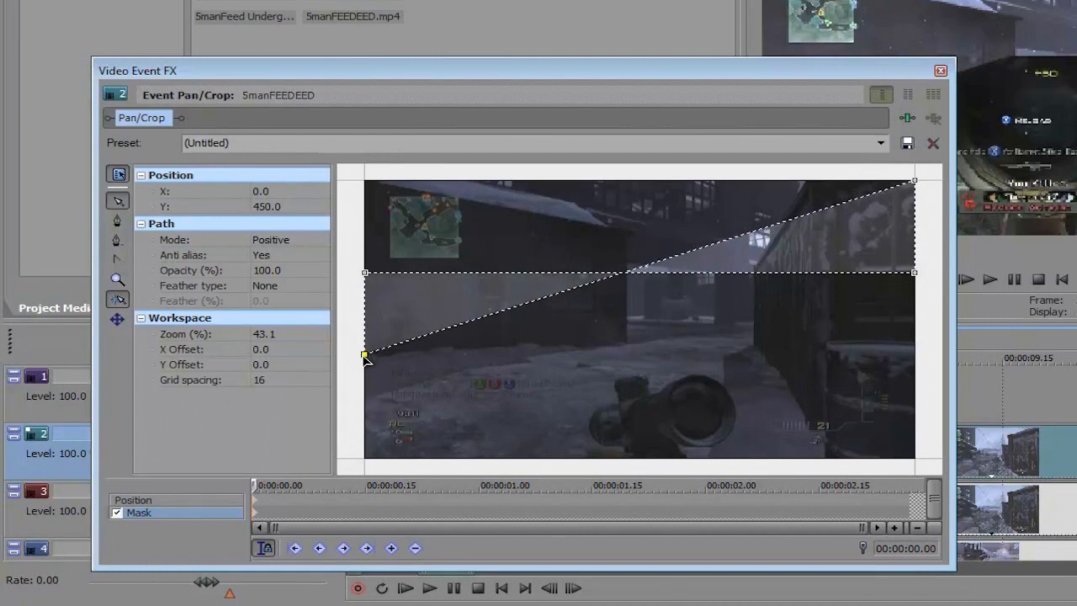
pyautogui.moveTo(365, 356)
pyautogui.mouseDown()
pyautogui.moveTo(365, 371)
pyautogui.moveTo(365, 354)
pyautogui.mouseUp()
# - Set the left and top-right points to Y 480, then close Pan/Crop
pyautogui.click(366, 355)
pyautogui.click(267, 207)
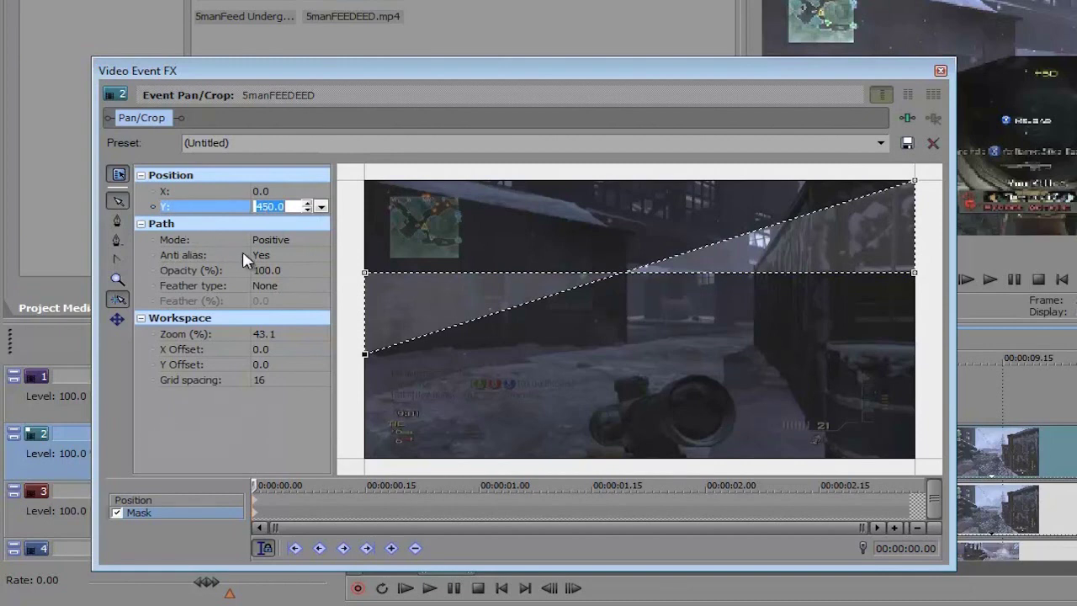
pyautogui.write('480')
pyautogui.press('Return')
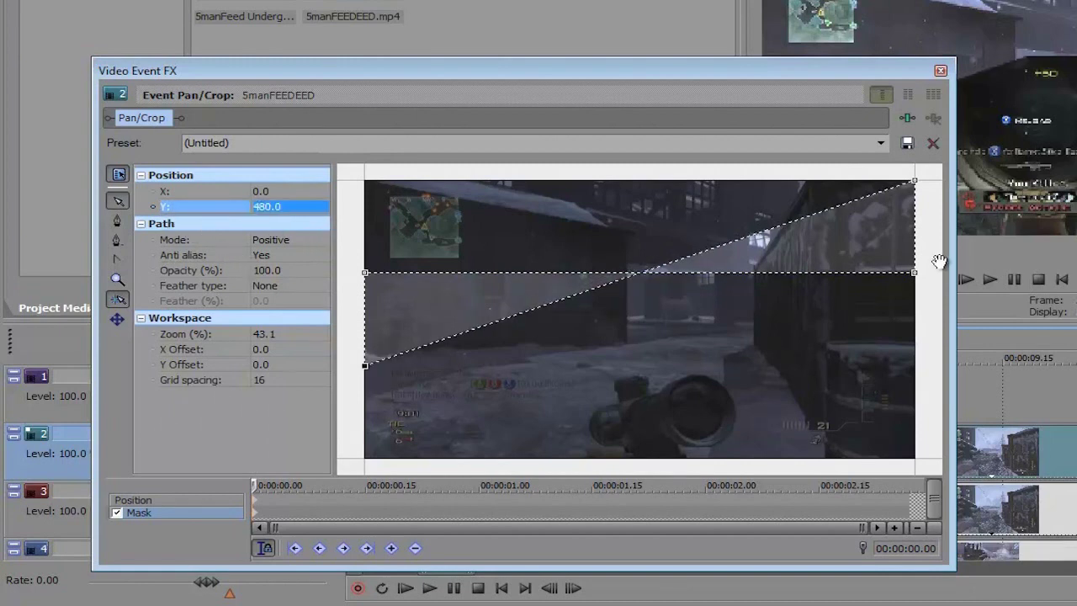
pyautogui.click(914, 181)
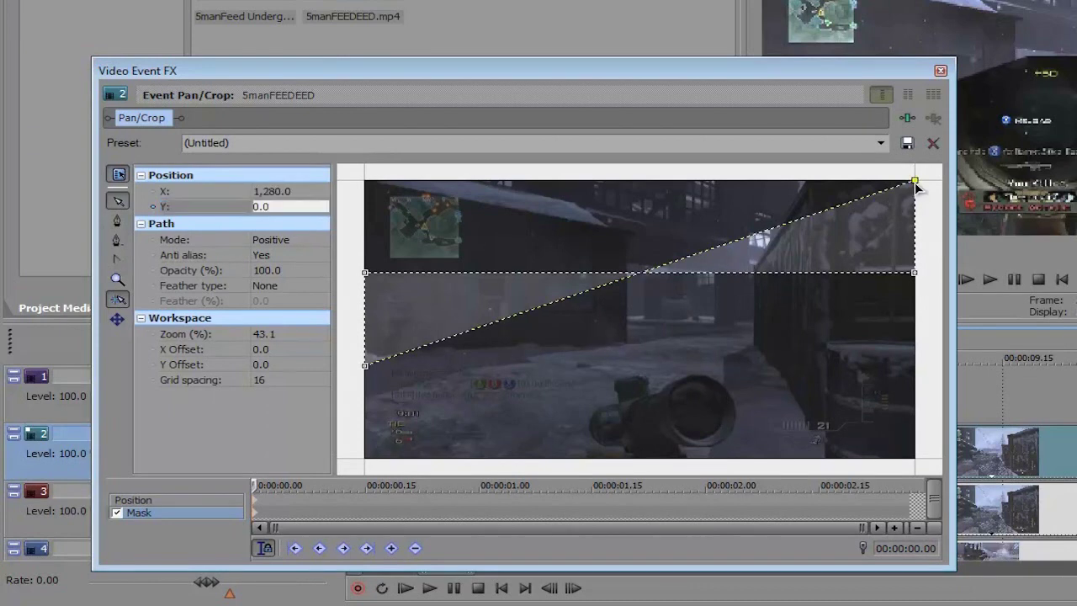
pyautogui.click(271, 207)
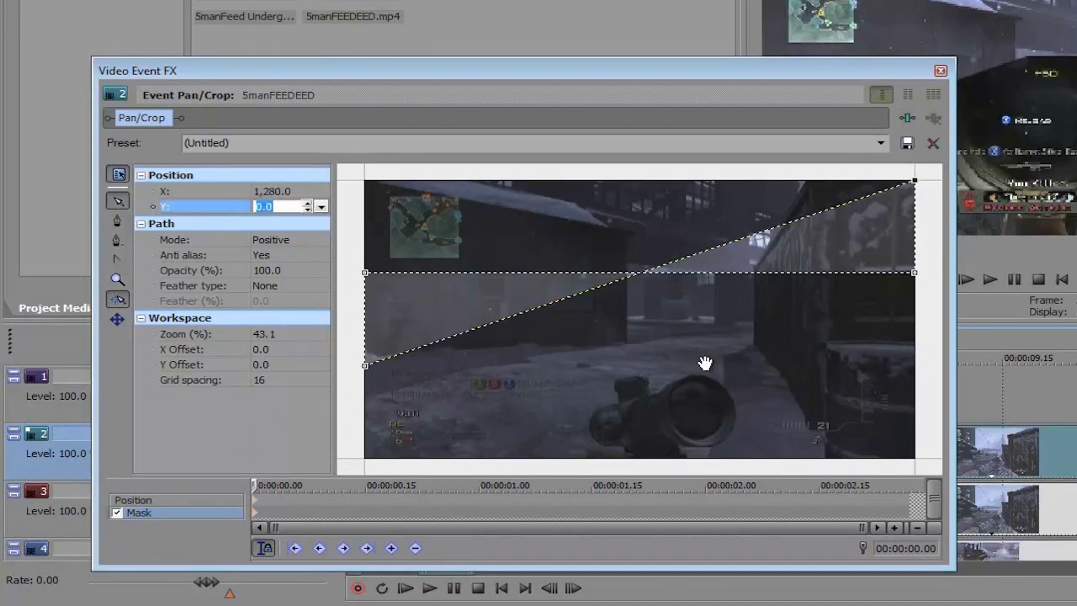
pyautogui.press('Return')
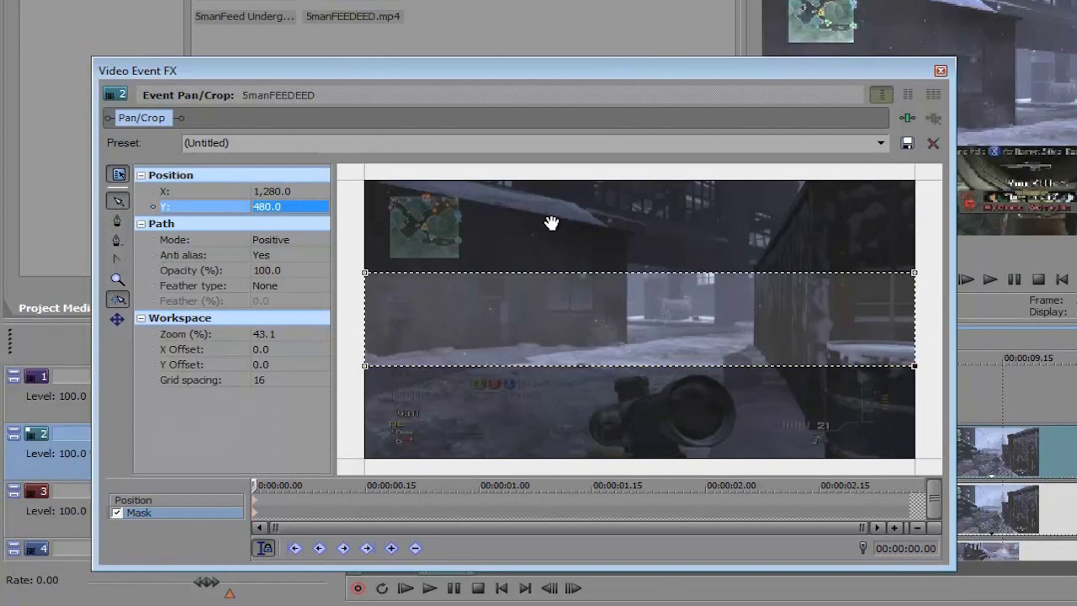
pyautogui.click(941, 73)
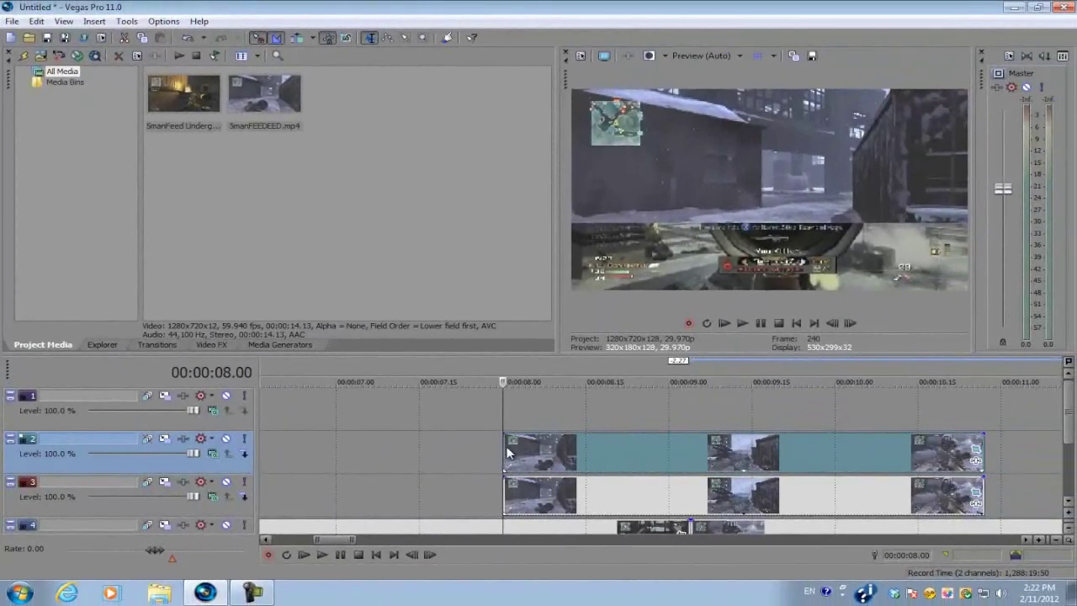
# - Copy the middle-strip clip onto track 1 and select the new copy
pyautogui.moveTo(515, 450); pyautogui.dragTo(515, 421)
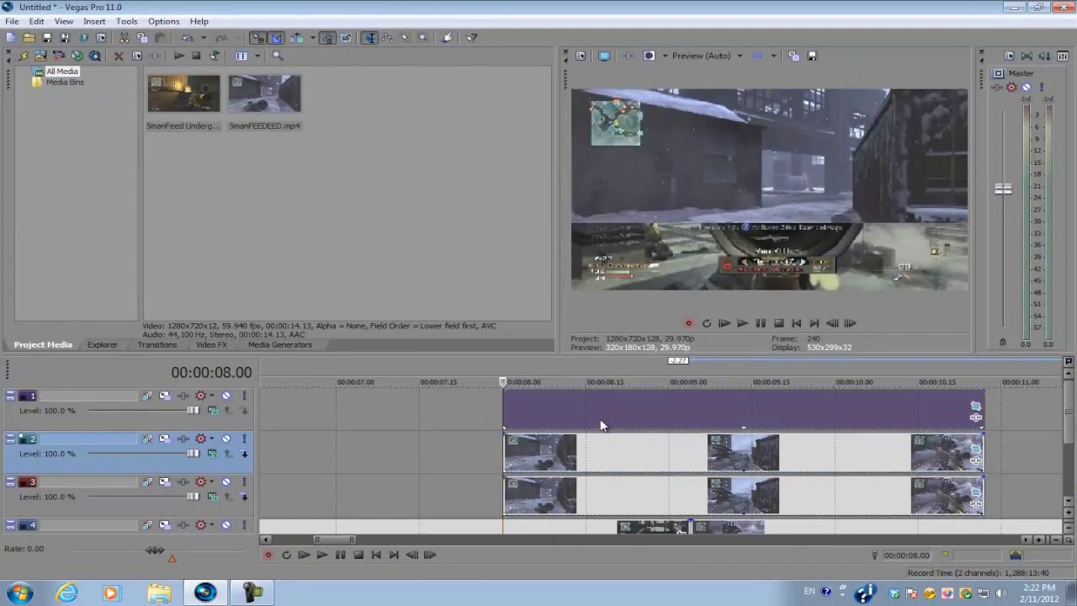
pyautogui.click(547, 459)
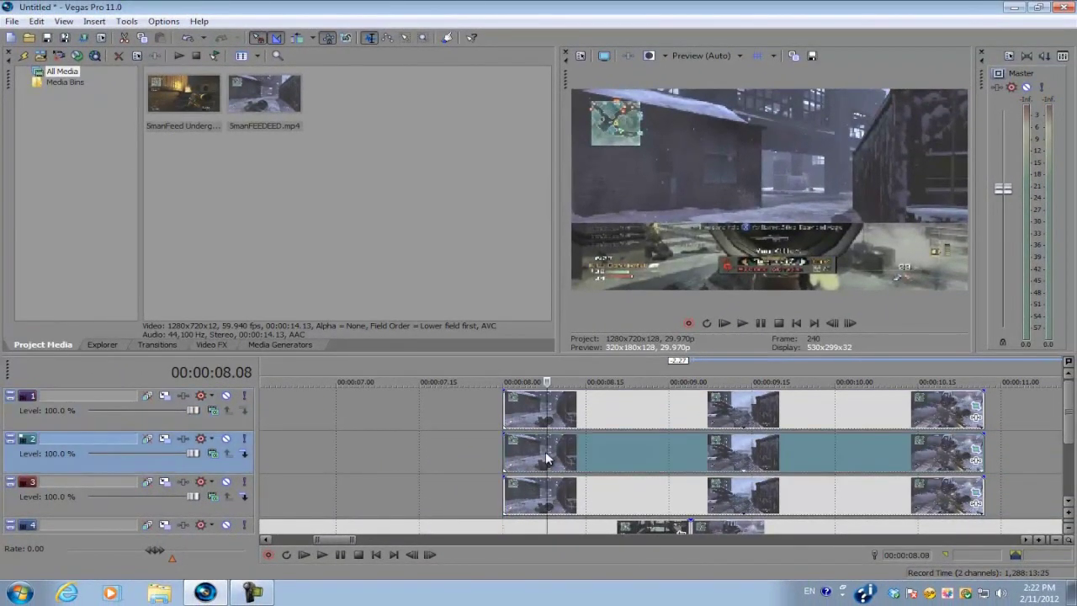
pyautogui.click(517, 414)
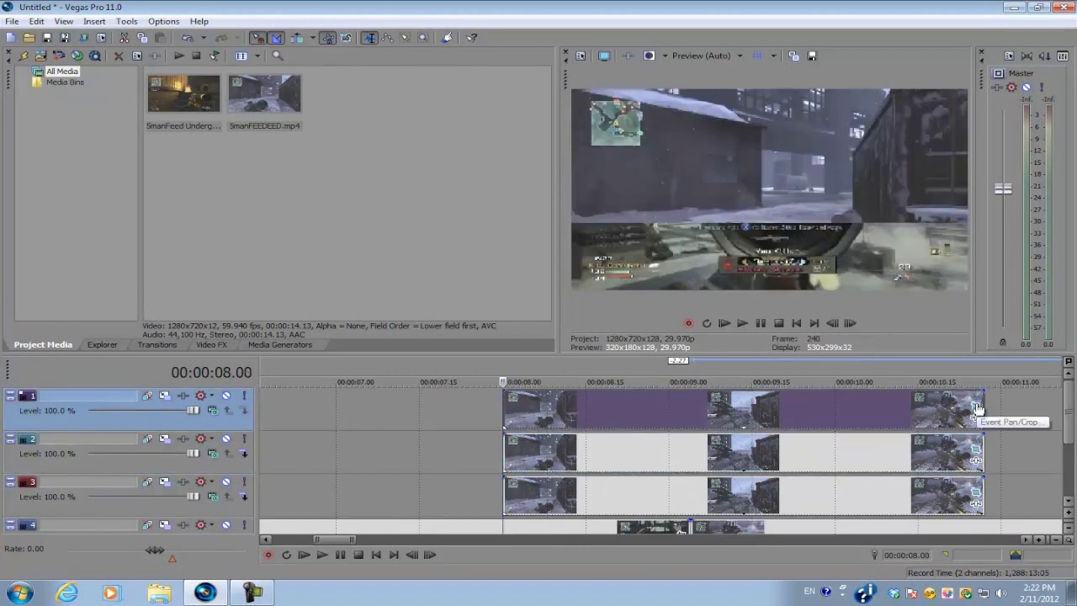
# - Lower the top-left and top-right points of track 1's Pan/Crop mask to Y 720
pyautogui.click(977, 410)
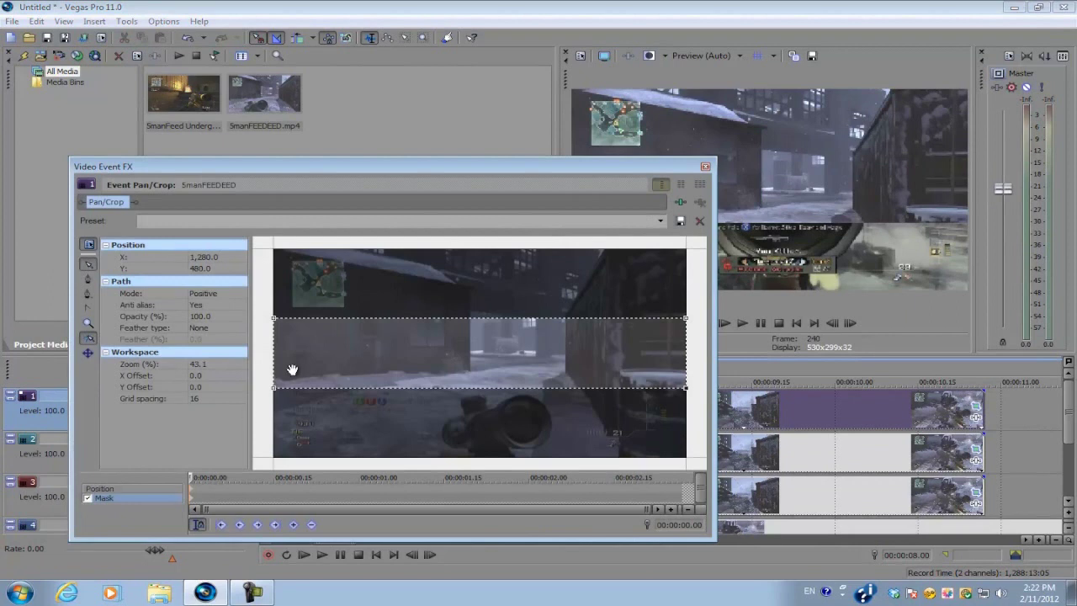
pyautogui.click(275, 320)
pyautogui.click(202, 268)
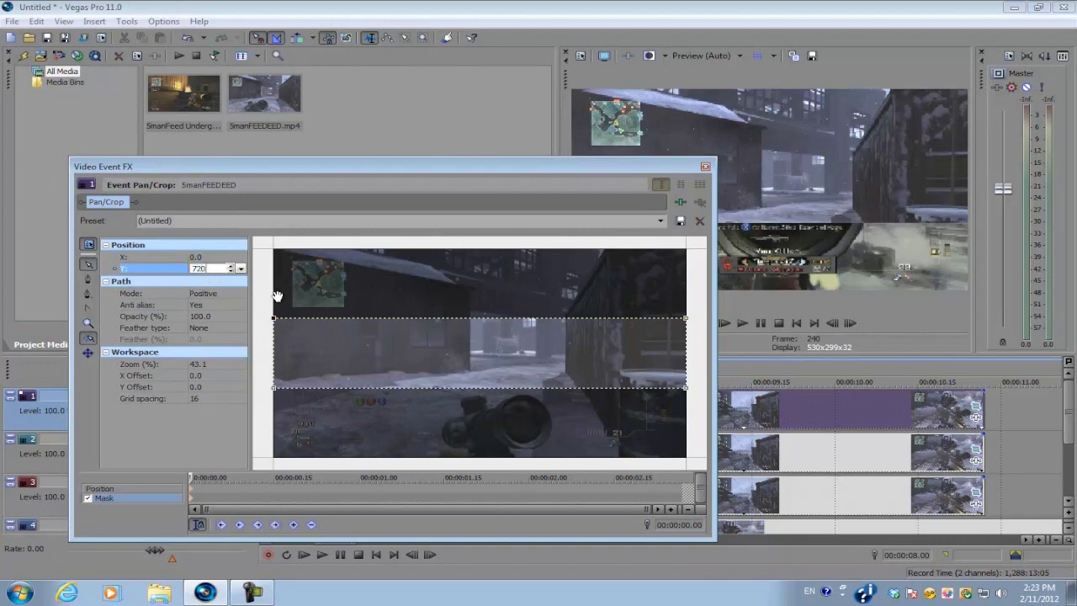
pyautogui.press('Return')
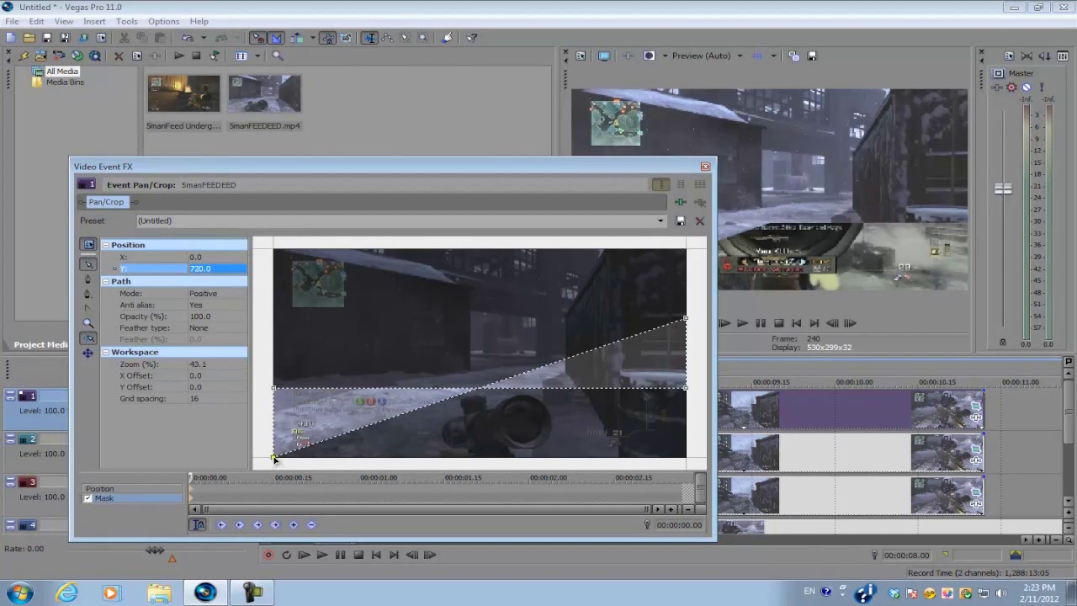
pyautogui.click(687, 321)
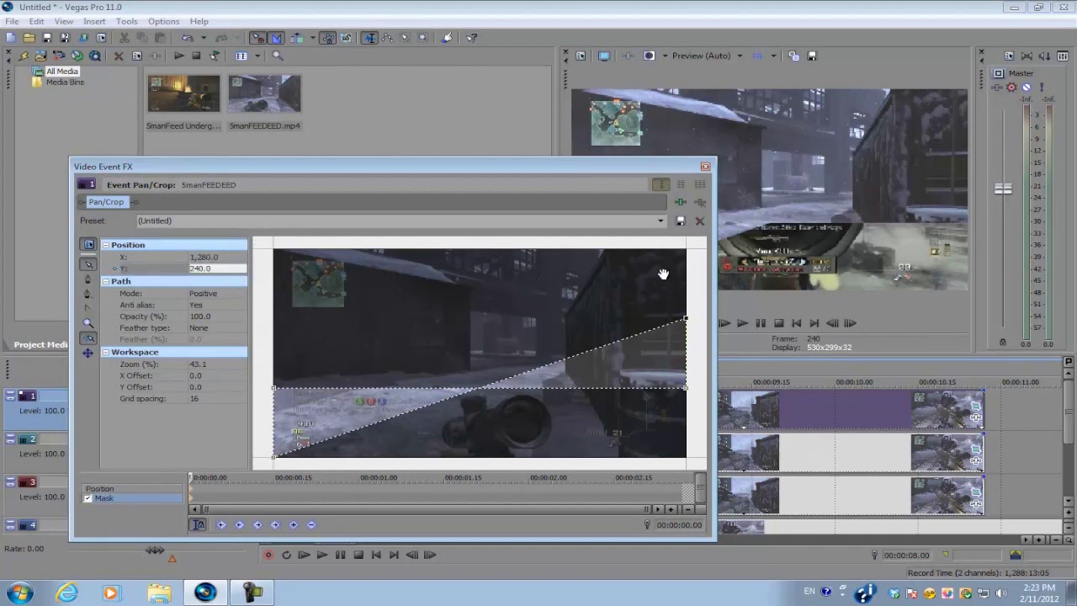
pyautogui.click(198, 268)
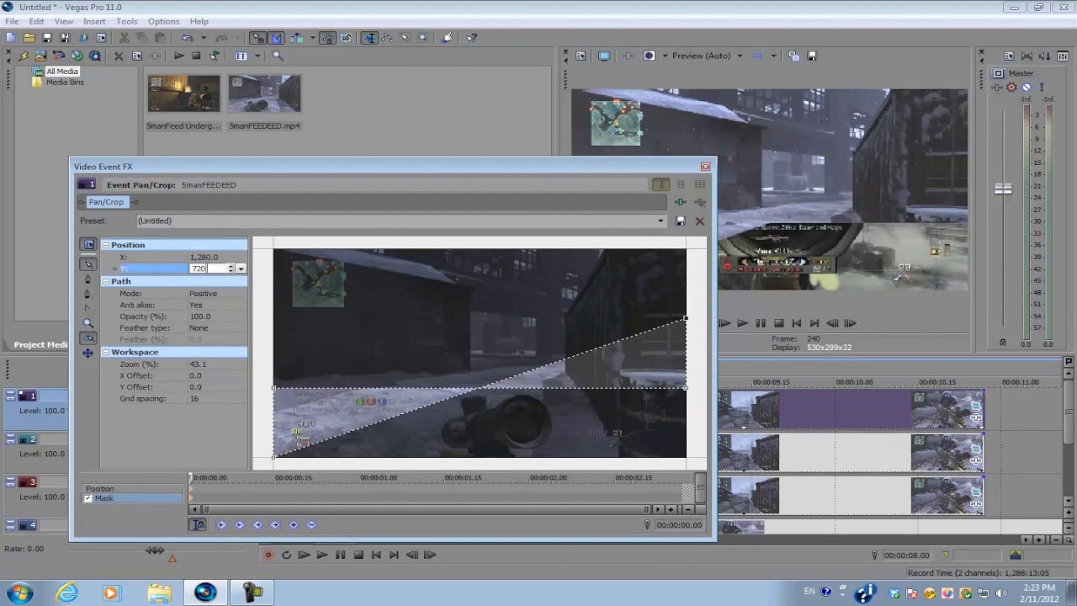
pyautogui.write('720')
pyautogui.press('Return')
pyautogui.click(705, 168)
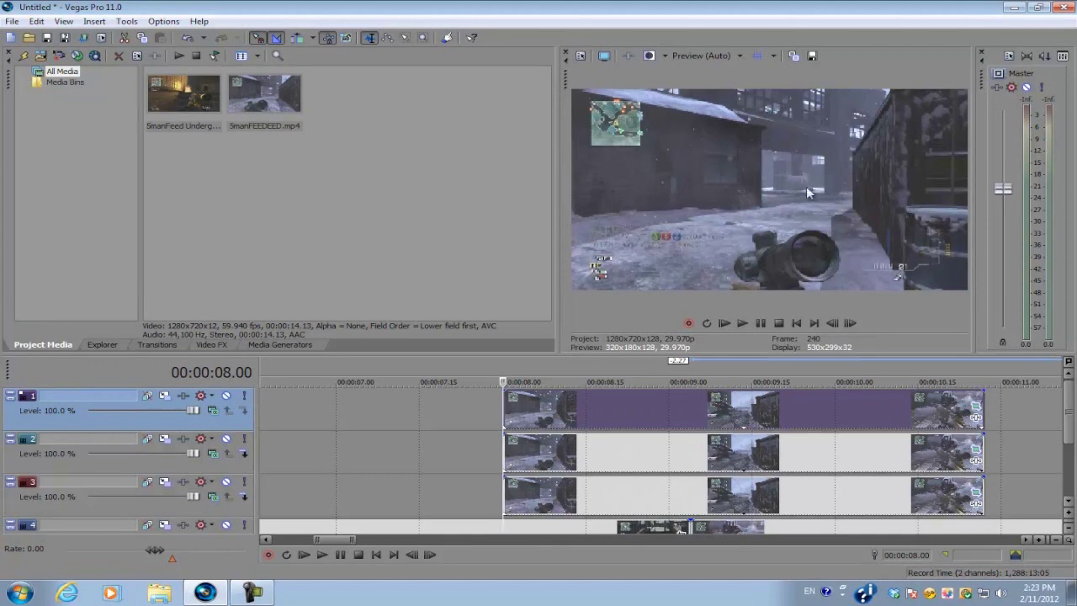
# - Shift track 4's later clip to the right and place the playhead at 09.11
pyautogui.moveTo(713, 529); pyautogui.dragTo(752, 530)
pyautogui.click(752, 530)
pyautogui.scroll(-5, 618, 517)
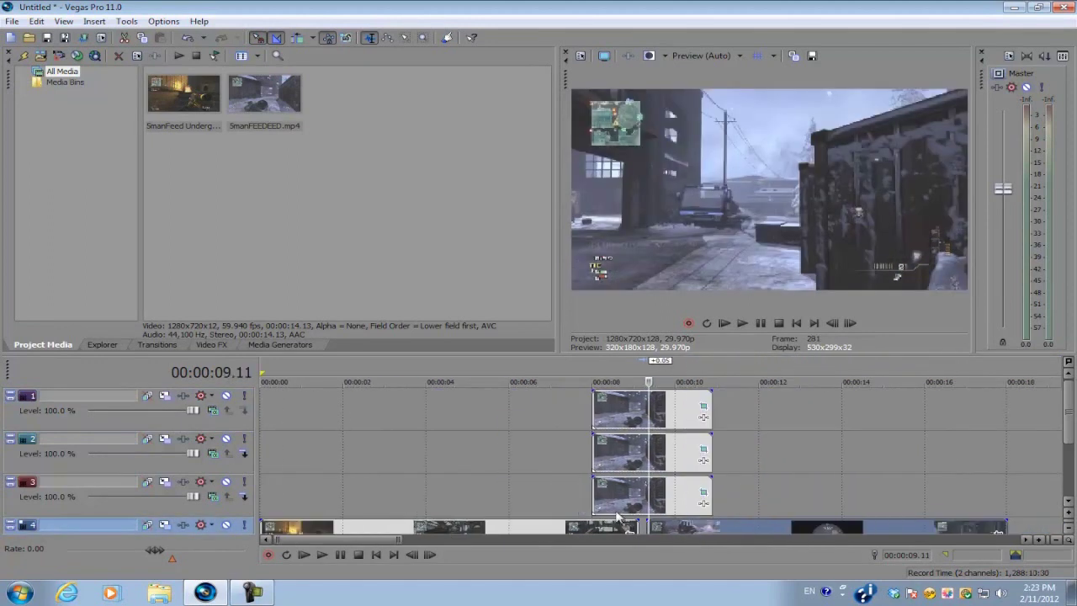
# - Drag track 4's later clip right and put the playhead at its start
pyautogui.scroll(-1, 681, 497)
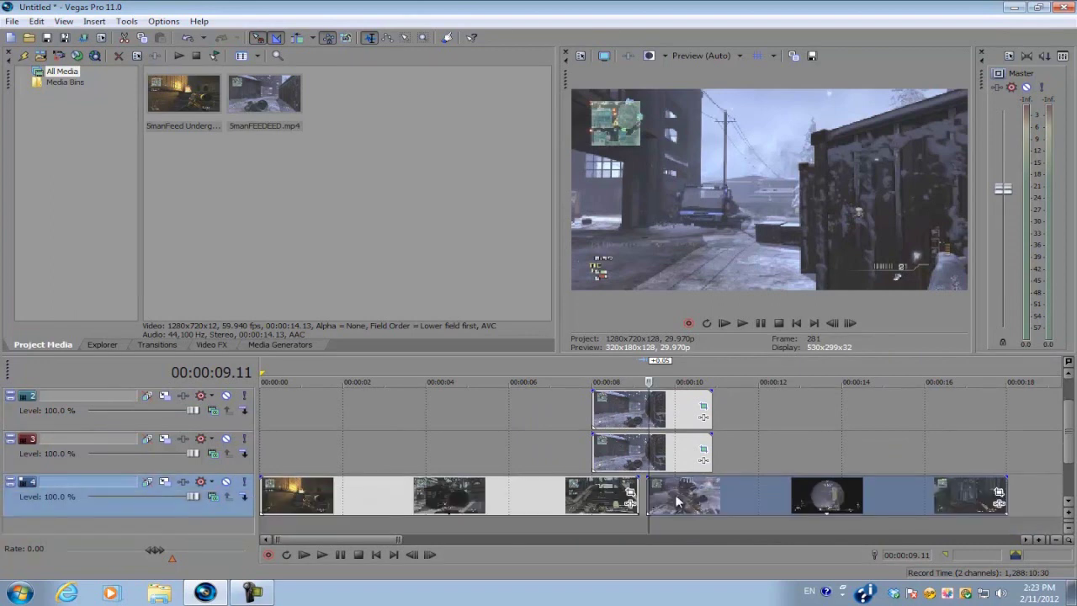
pyautogui.moveTo(698, 501); pyautogui.dragTo(763, 502)
pyautogui.click(618, 454)
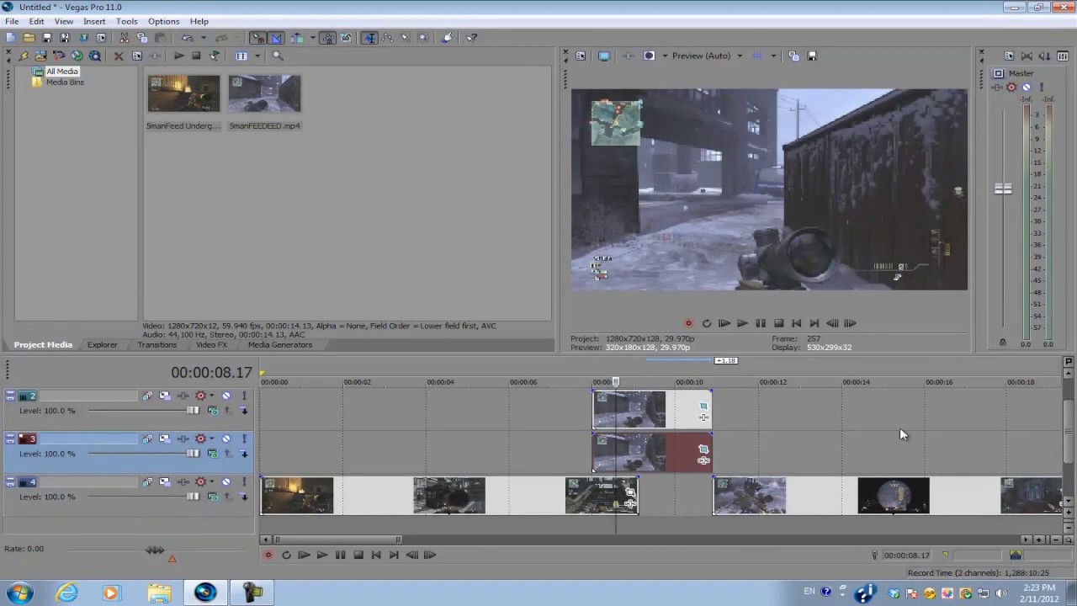
pyautogui.click(761, 505)
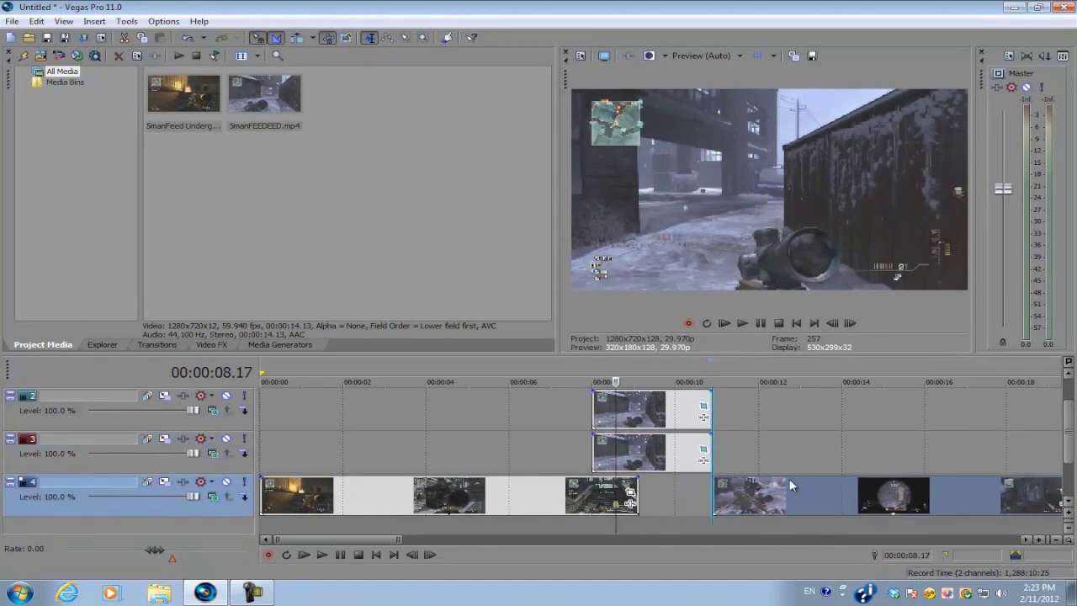
pyautogui.click(712, 484)
# - Step four frames forward with track 3's clip selected to check the alignment
pyautogui.scroll(3, 712, 484)
pyautogui.click(626, 462)
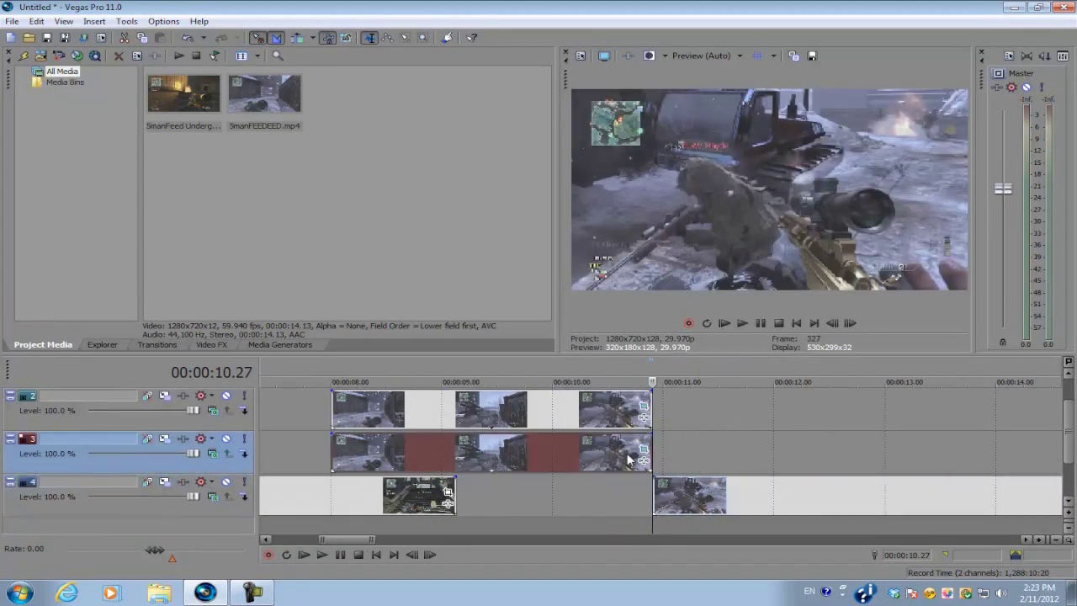
pyautogui.click(856, 321)
pyautogui.click(858, 321)
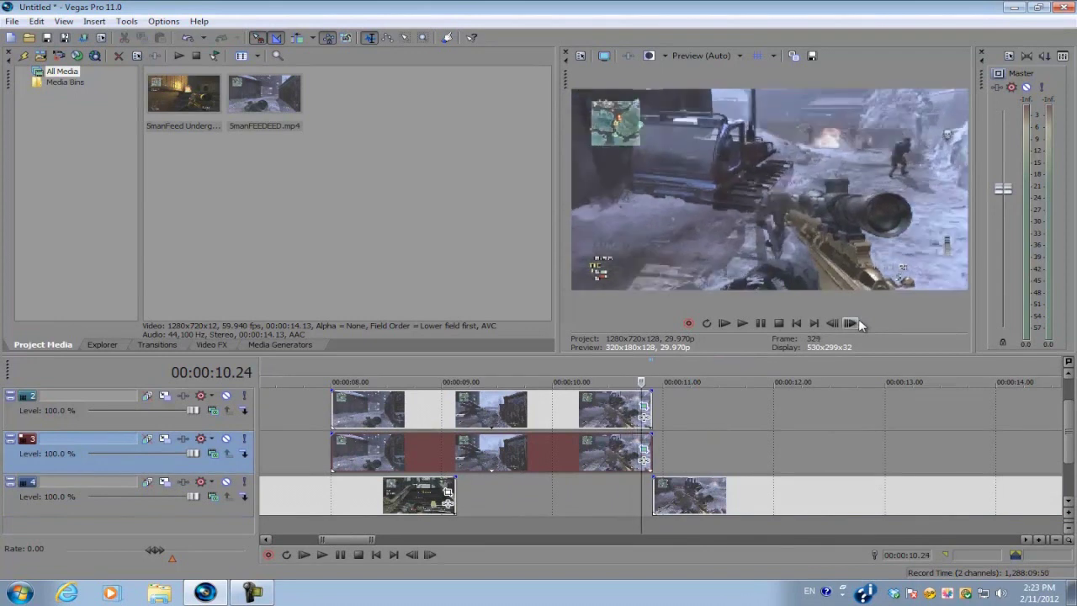
pyautogui.click(859, 322)
pyautogui.click(859, 324)
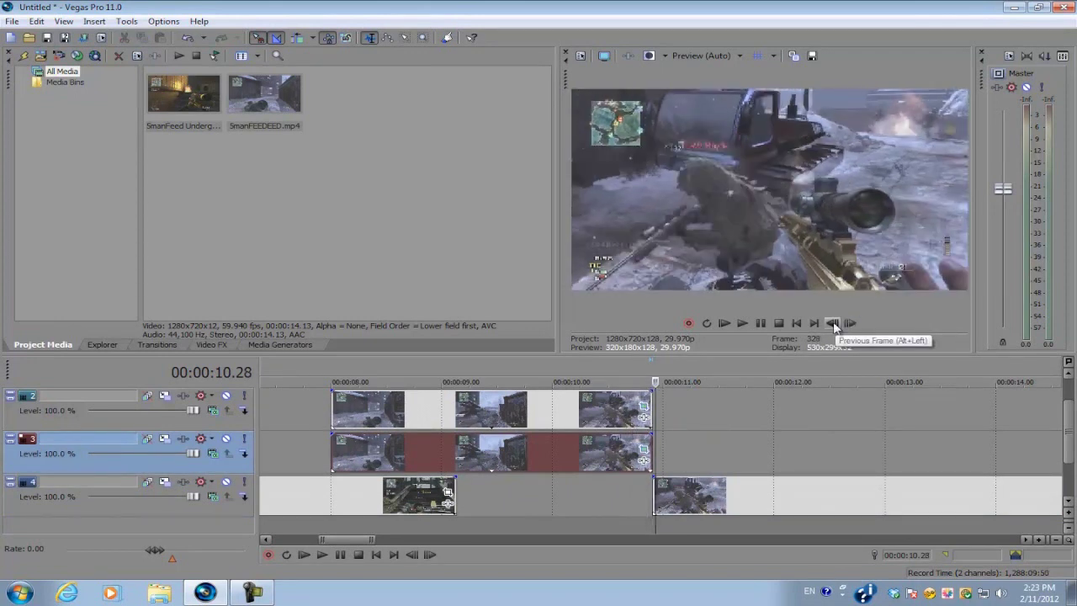
# - Check the clips on tracks 1 and 2, then set the playhead to 09.00
pyautogui.scroll(1, 380, 455)
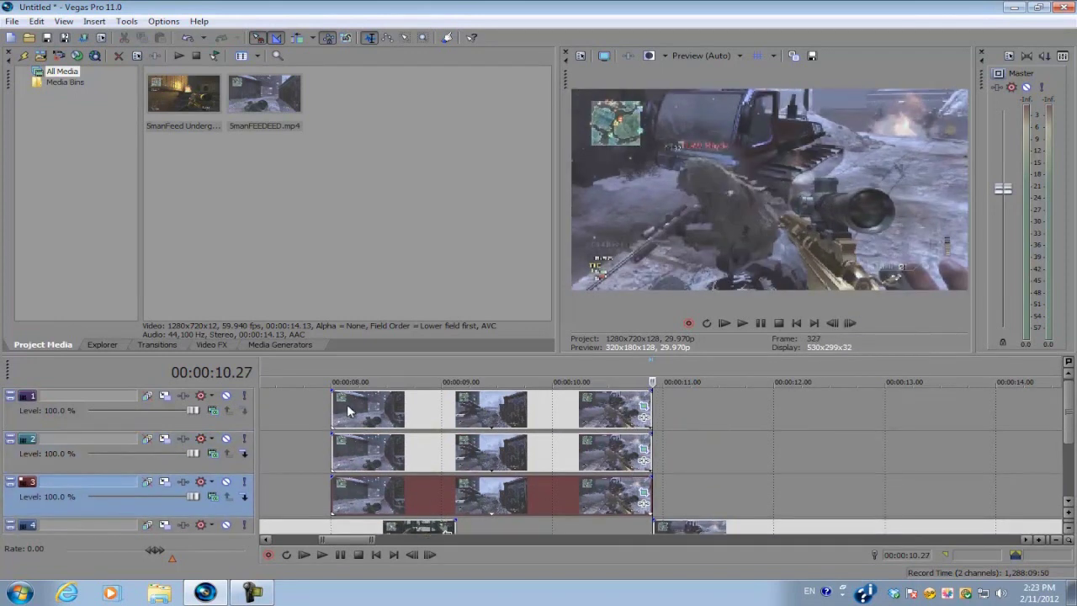
pyautogui.click(334, 404)
pyautogui.scroll(2, 334, 404)
pyautogui.scroll(-2, 372, 413)
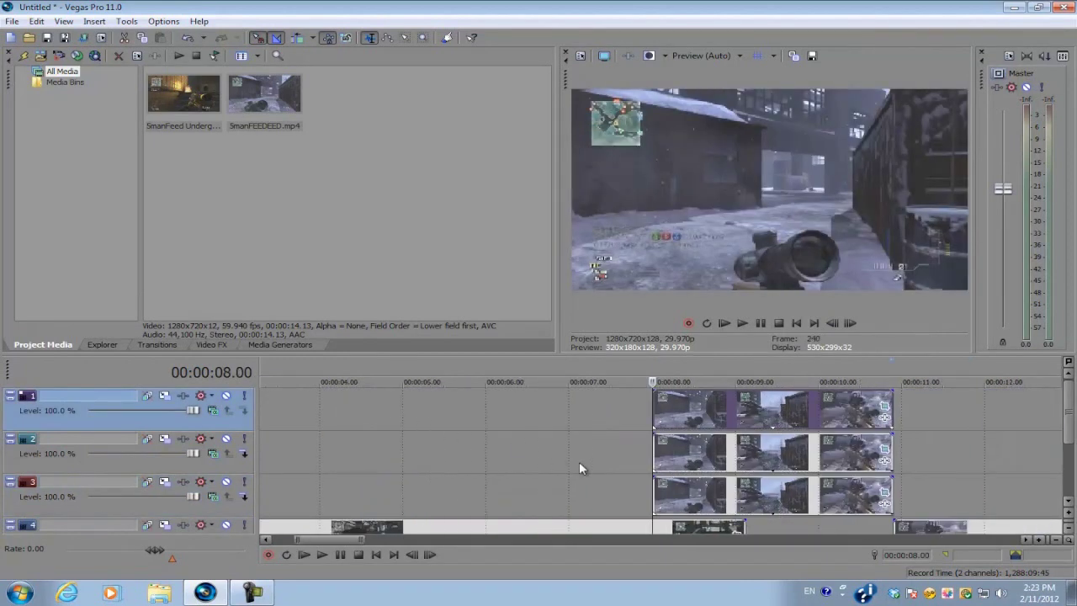
pyautogui.click(658, 454)
pyautogui.scroll(2, 658, 454)
pyautogui.scroll(-1, 658, 454)
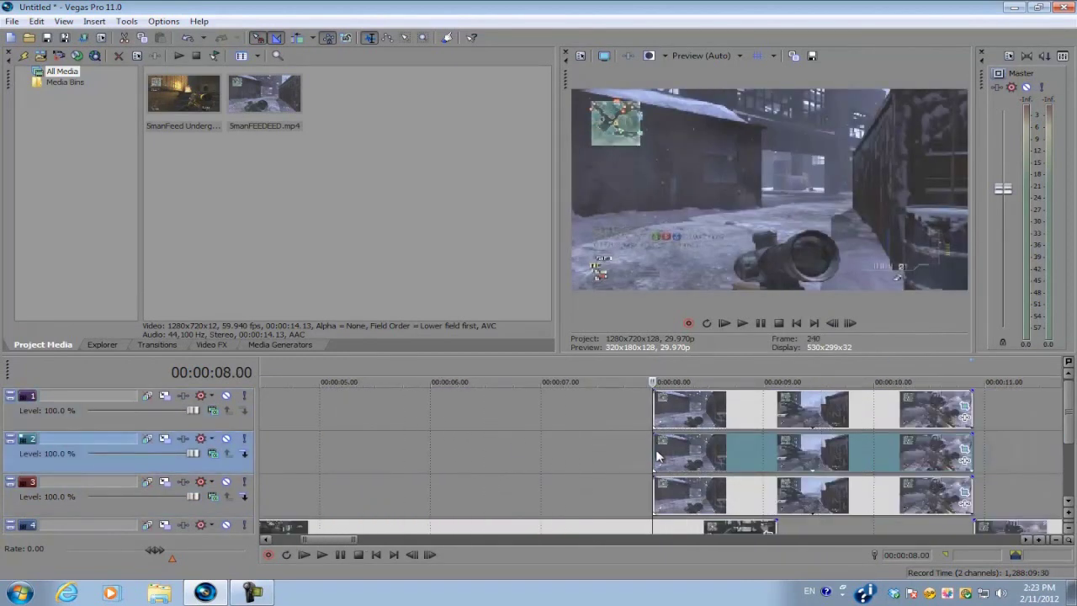
pyautogui.click(763, 439)
pyautogui.scroll(2, 611, 458)
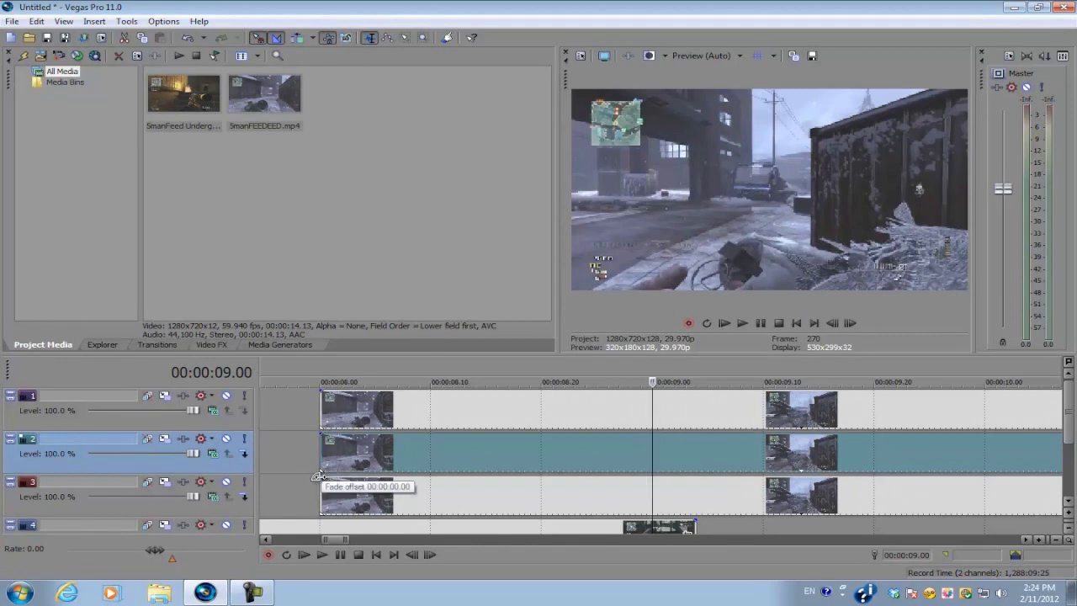
# - Add fade-ins ending at 08.20 to the clips on tracks 3, 2 and 1
pyautogui.moveTo(319, 477); pyautogui.dragTo(544, 499)
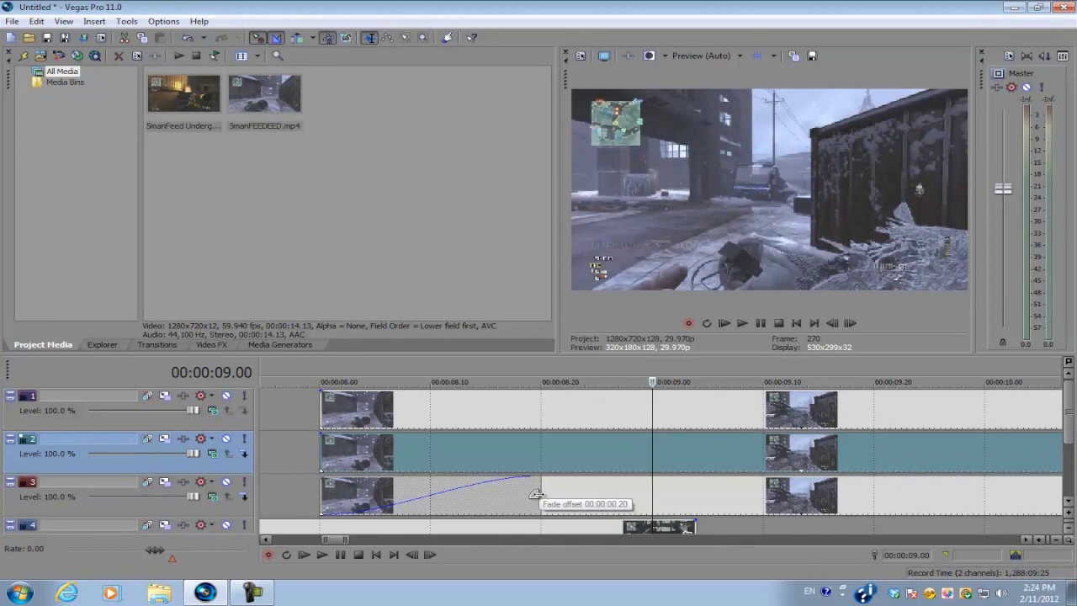
pyautogui.click(536, 494)
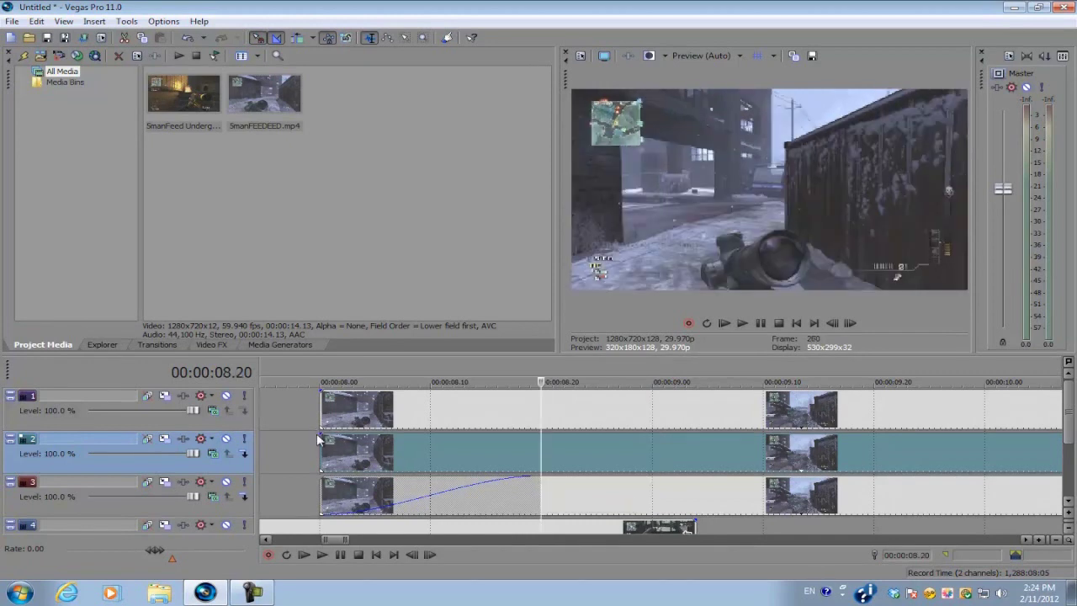
pyautogui.moveTo(320, 433); pyautogui.dragTo(541, 434)
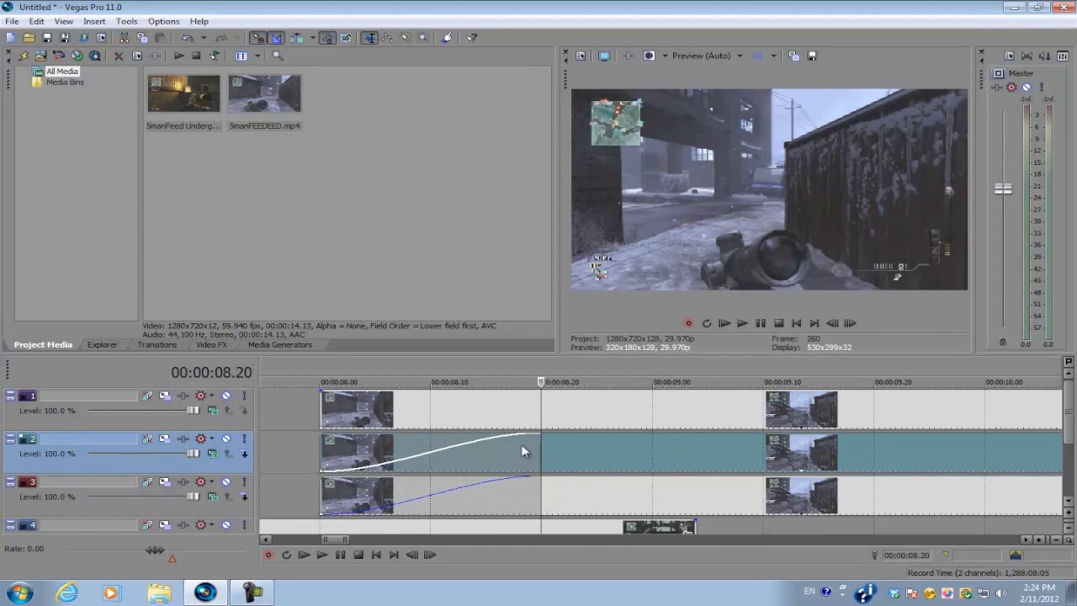
pyautogui.moveTo(324, 393); pyautogui.dragTo(540, 393)
pyautogui.click(316, 441)
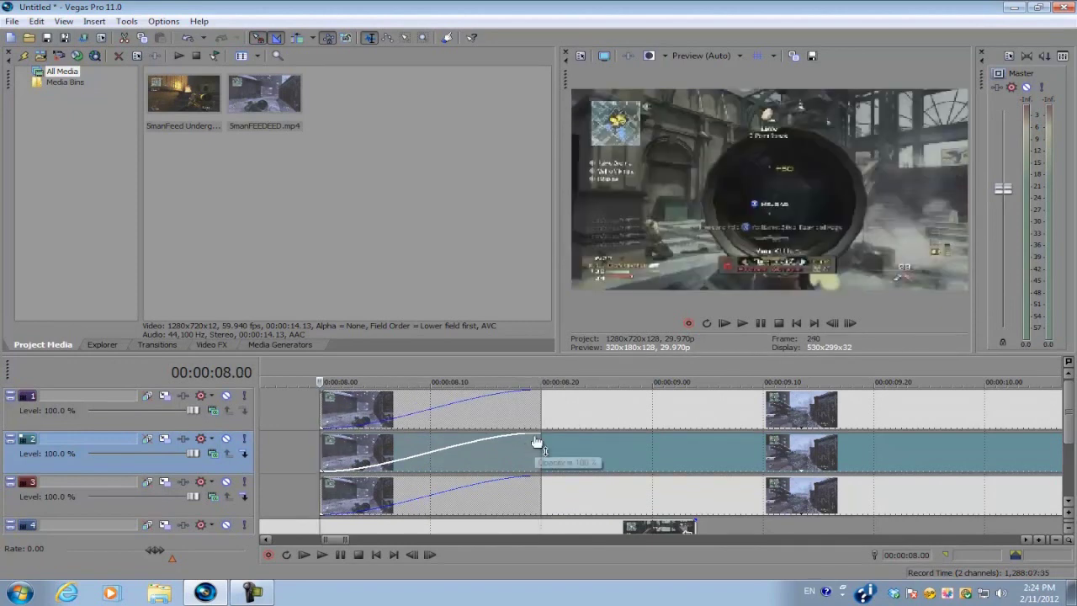
# - Show the Slide presets in the Transitions window
pyautogui.click(210, 346)
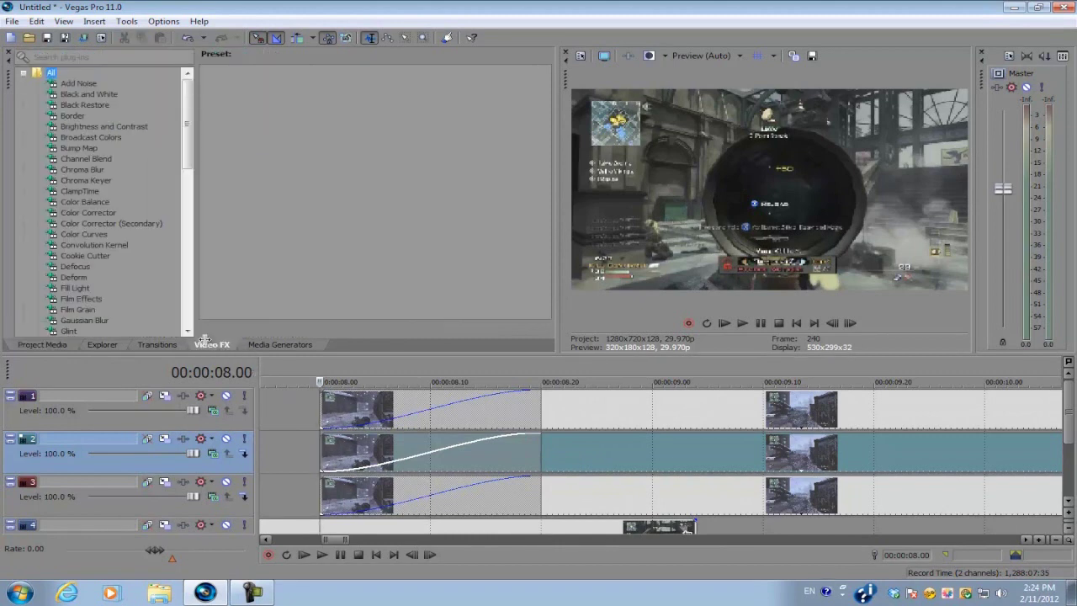
pyautogui.click(158, 346)
pyautogui.moveTo(182, 221); pyautogui.dragTo(179, 280)
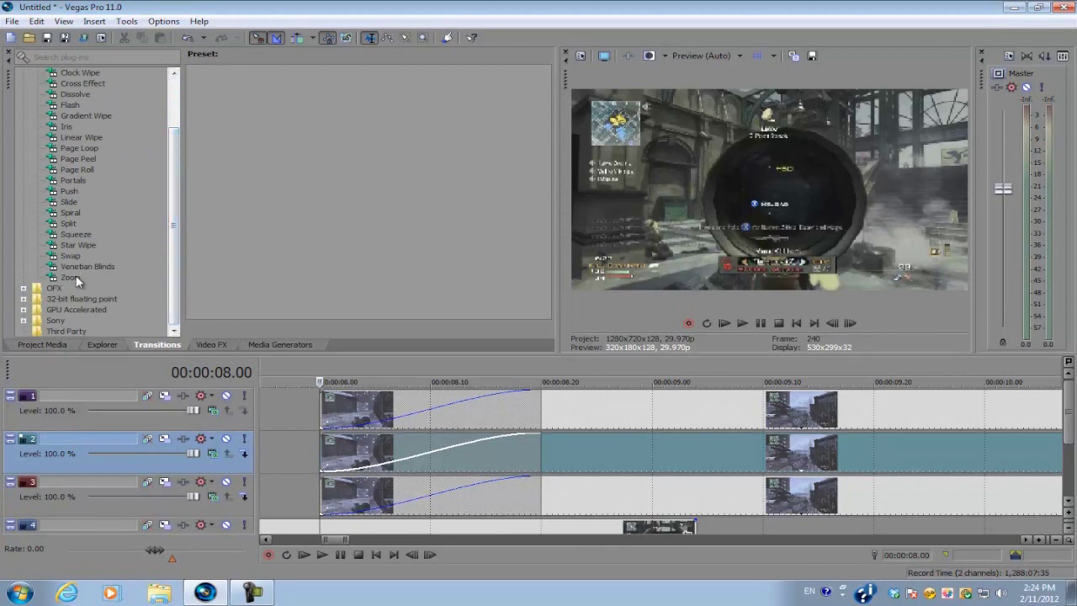
pyautogui.click(73, 202)
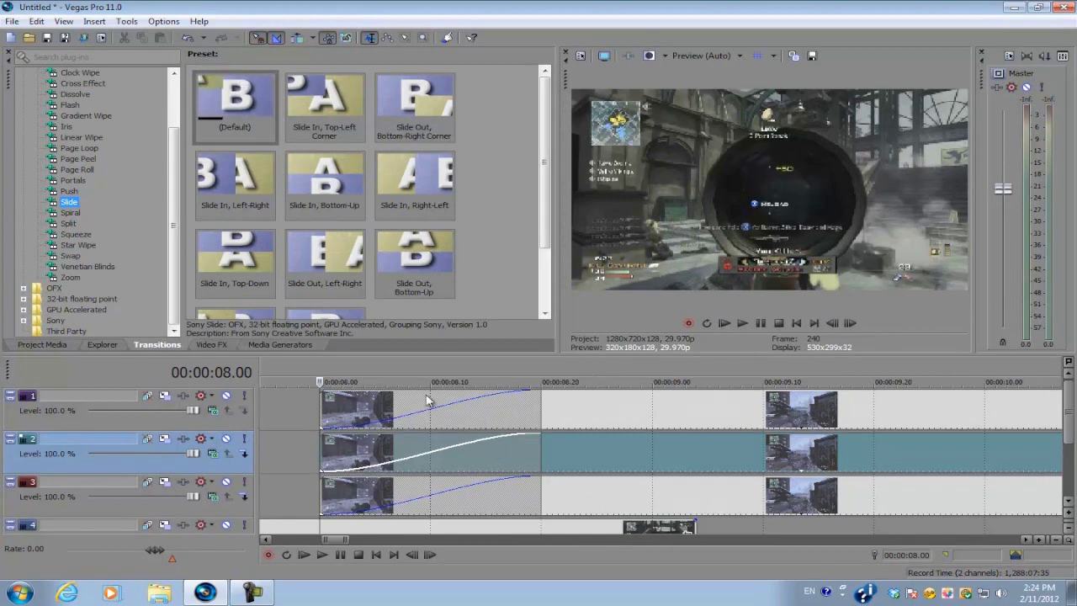
# - Mute tracks 1 and 3 to preview track 2, then select track 3 at 08.18
pyautogui.click(456, 401)
pyautogui.click(226, 395)
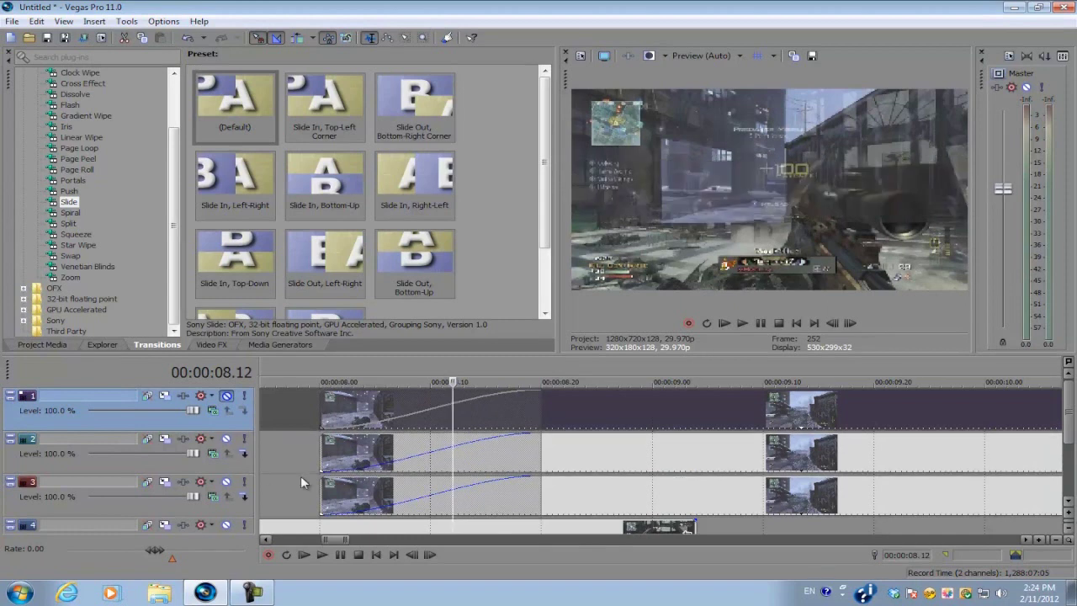
pyautogui.click(227, 481)
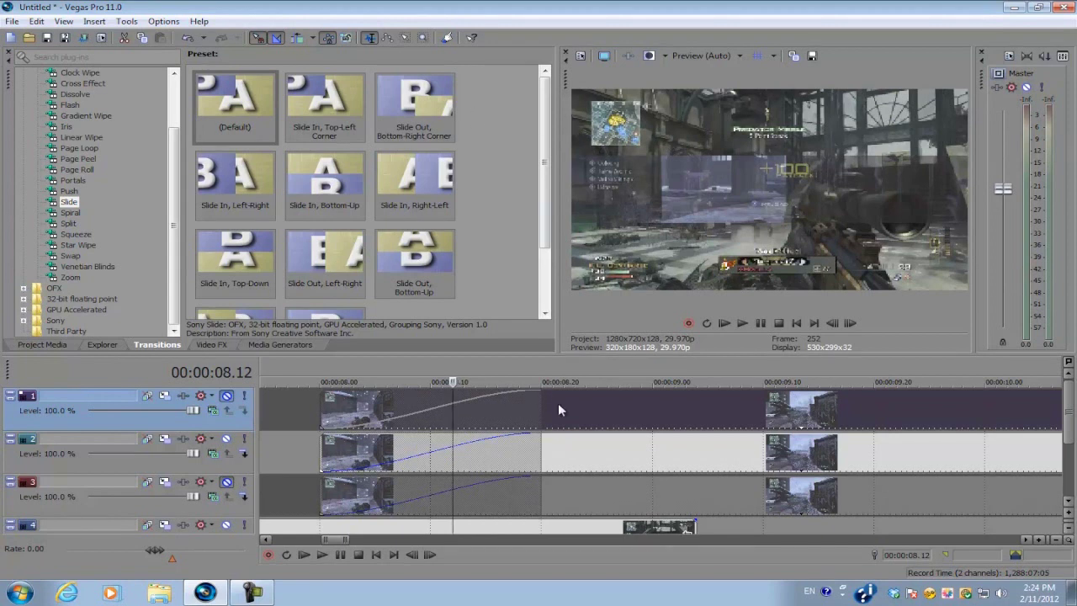
pyautogui.click(520, 495)
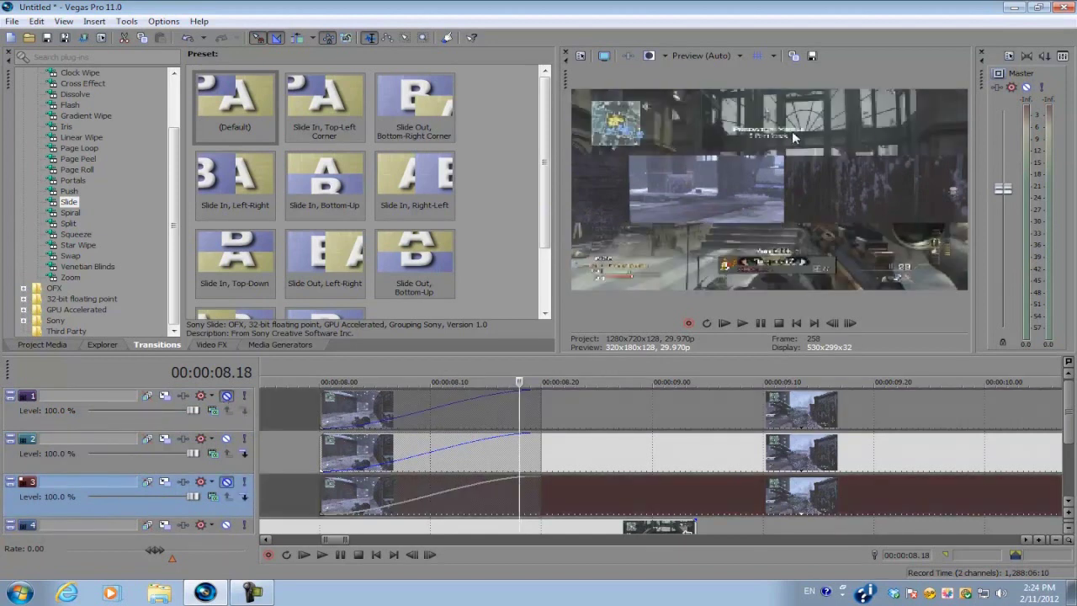
# - Apply Slide In, Left-Right to track 3 and Slide In, Right-Left to track 1
pyautogui.moveTo(220, 198); pyautogui.dragTo(451, 495)
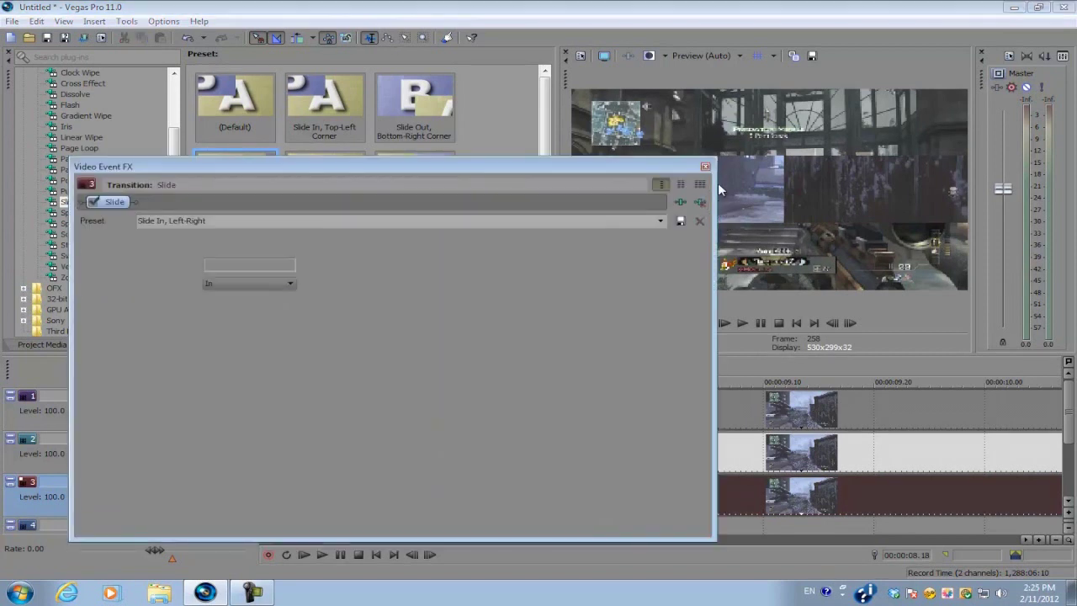
pyautogui.click(705, 166)
pyautogui.click(417, 396)
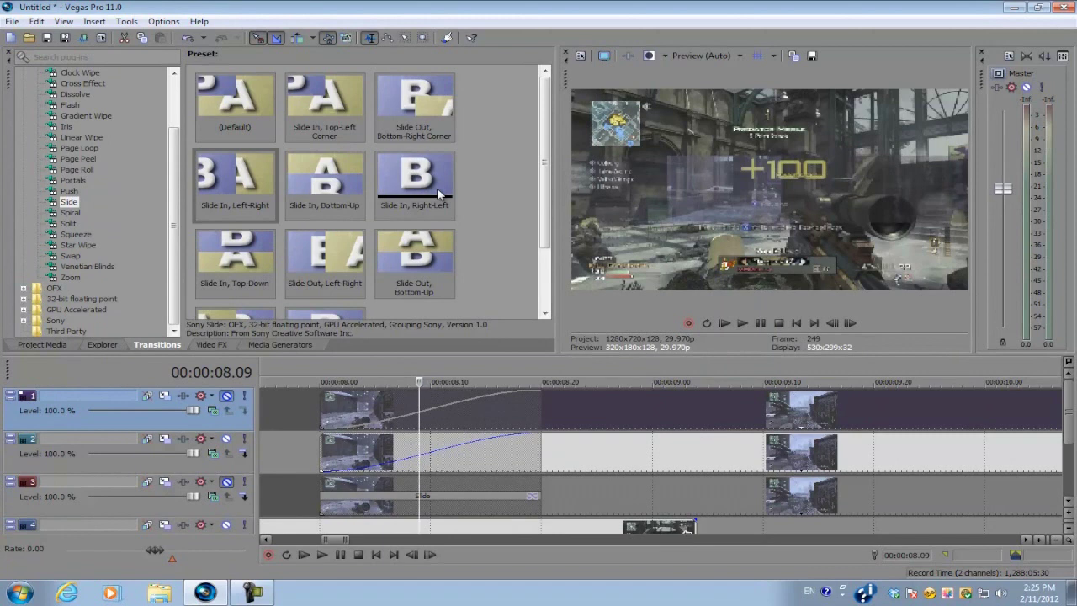
pyautogui.moveTo(437, 187); pyautogui.dragTo(477, 422)
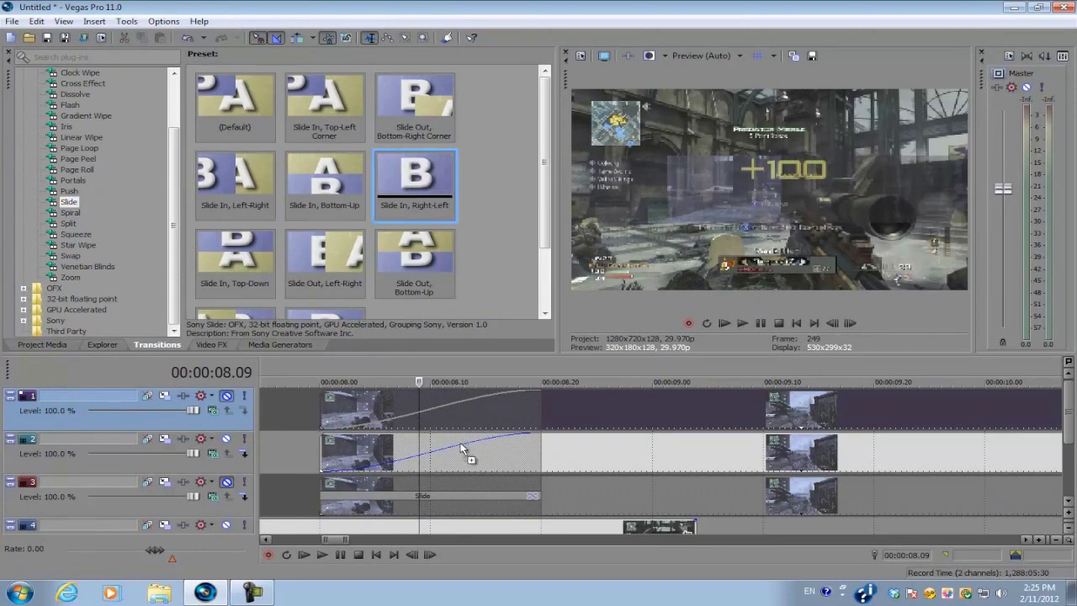
pyautogui.moveTo(461, 448); pyautogui.dragTo(462, 410)
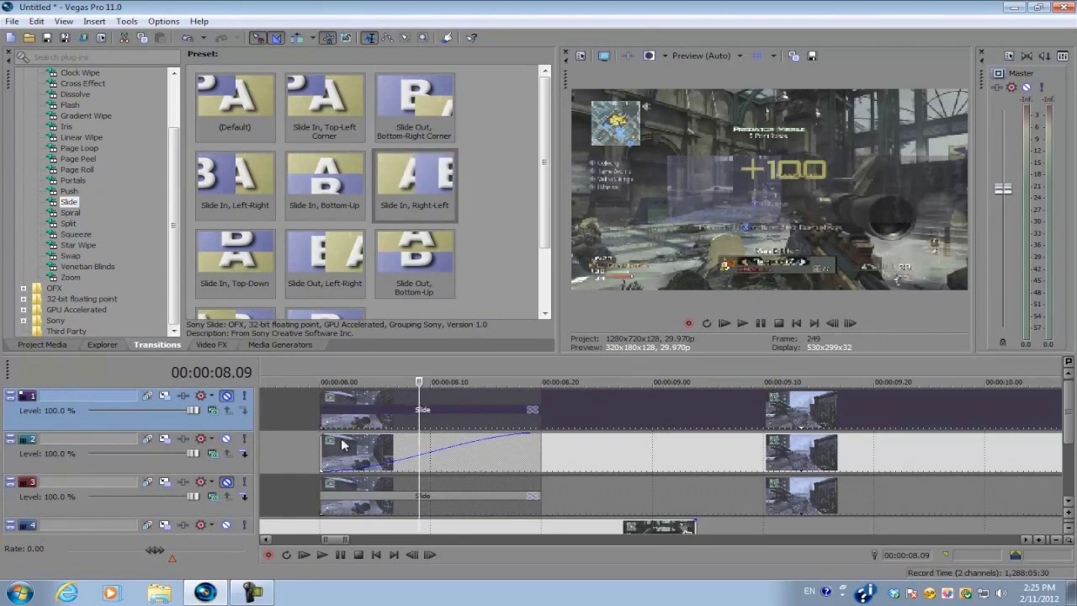
# - Apply Slide In, Top-Down to track 2's crossfade and close its settings
pyautogui.click(303, 190)
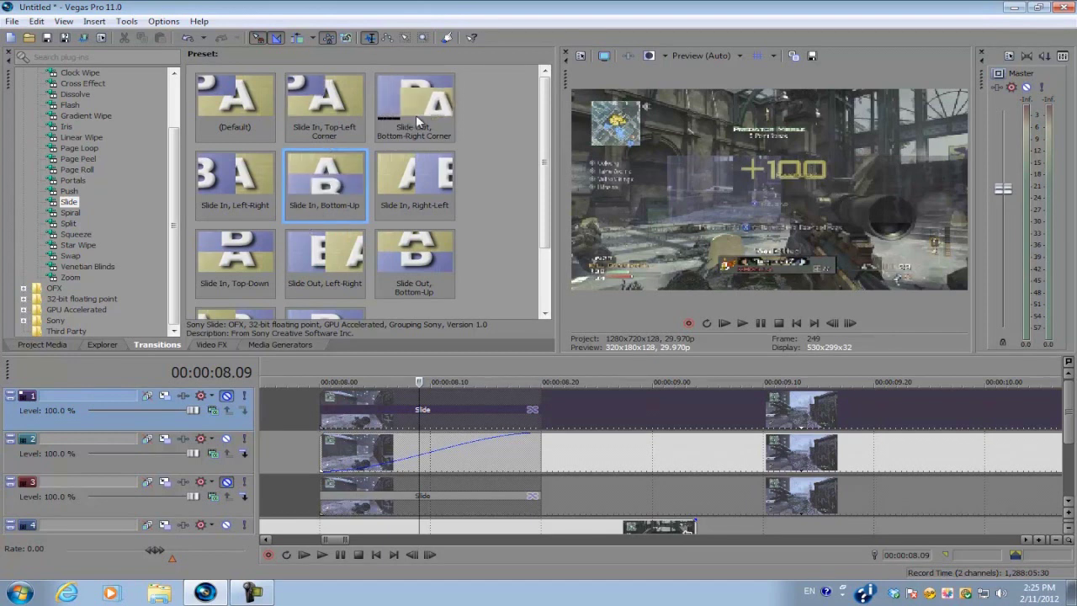
pyautogui.moveTo(308, 179); pyautogui.dragTo(333, 287)
pyautogui.moveTo(235, 257); pyautogui.dragTo(421, 450)
pyautogui.click(703, 161)
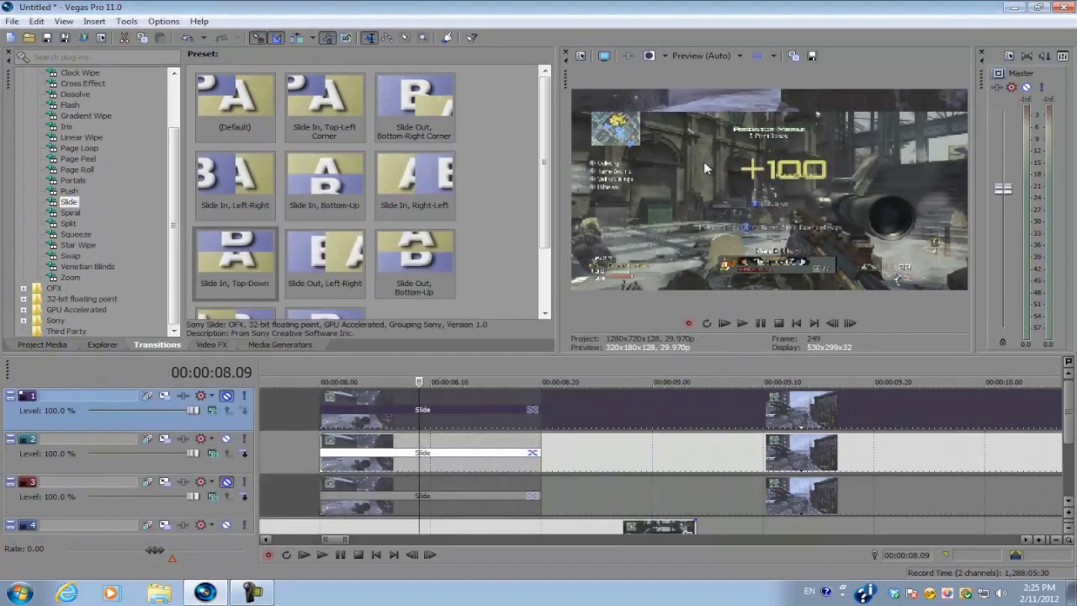
pyautogui.scroll(-3, 487, 423)
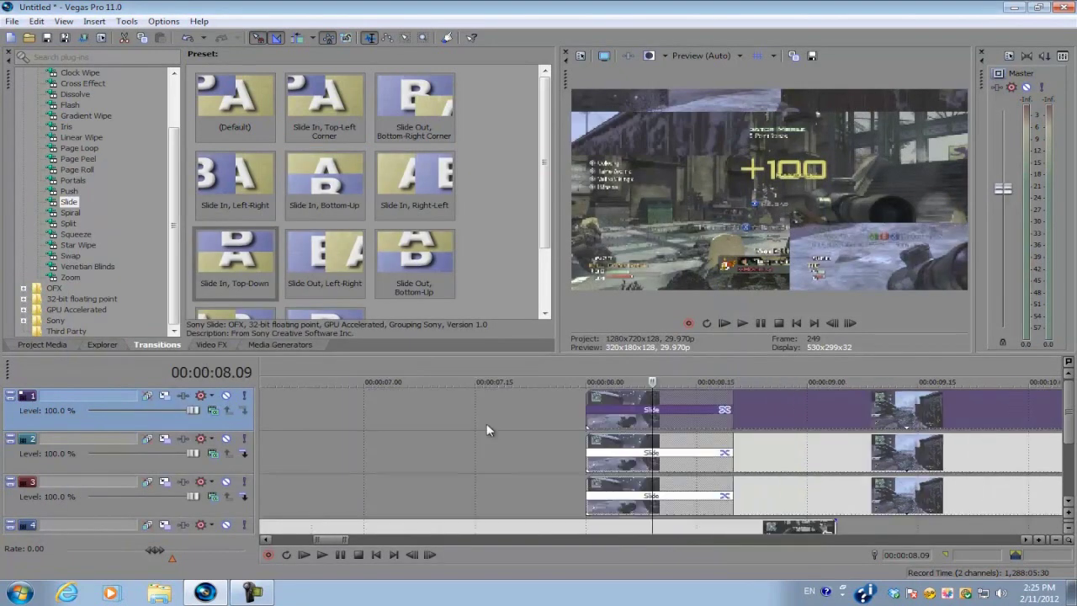
pyautogui.scroll(-3, 959, 377)
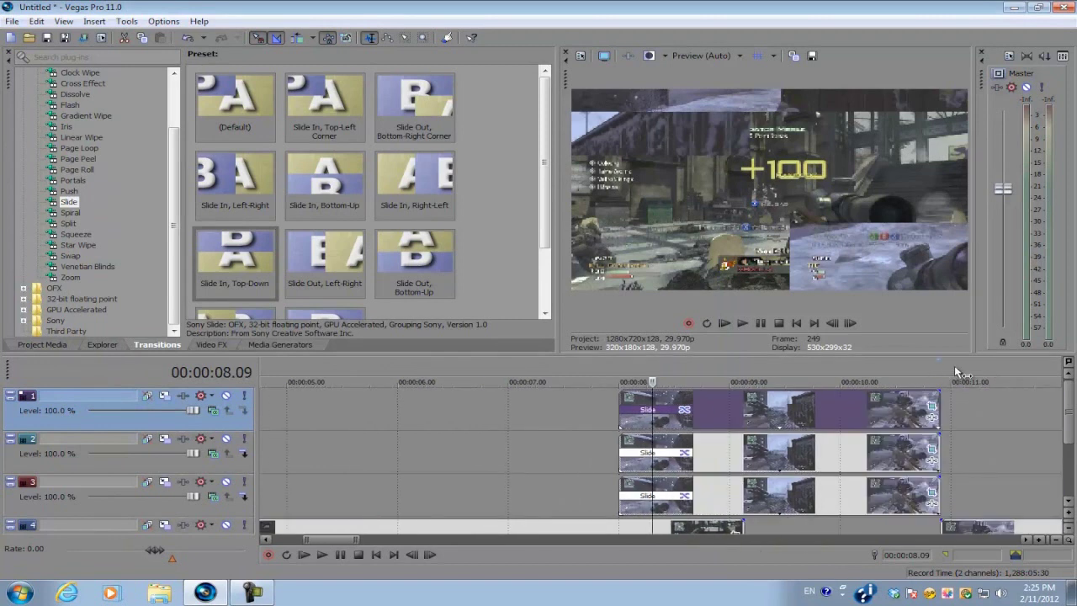
pyautogui.moveTo(977, 365); pyautogui.dragTo(425, 366)
pyautogui.scroll(-3, 607, 383)
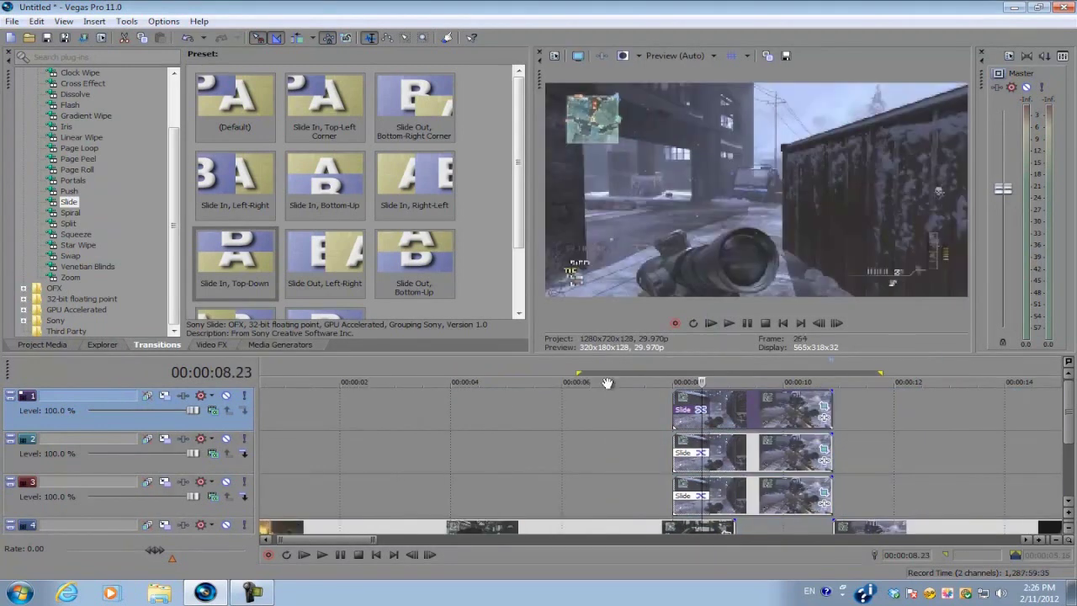
pyautogui.press('space')
pyautogui.press('o')
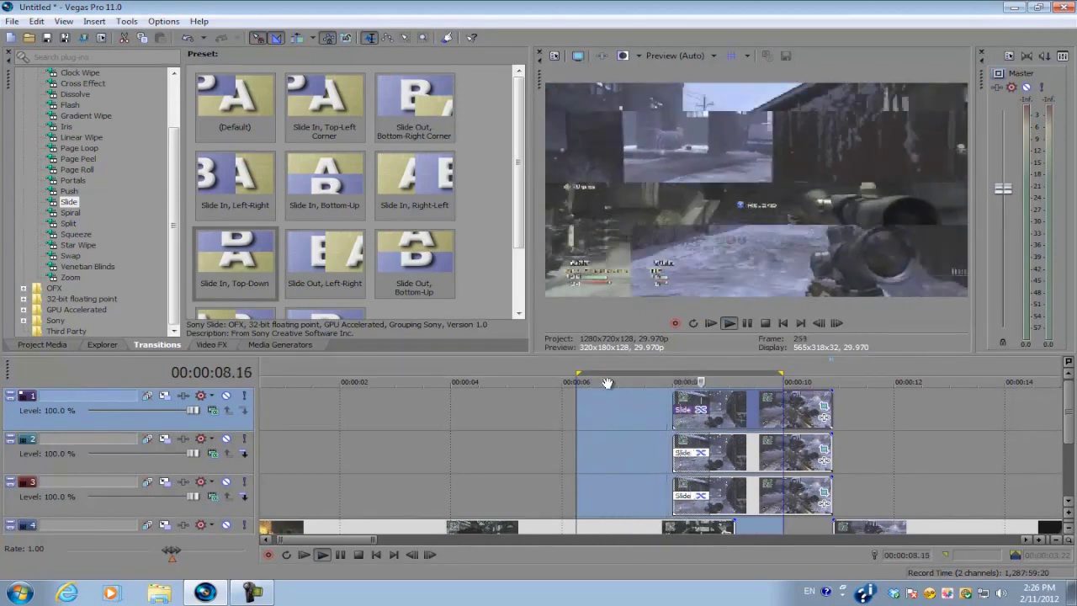
pyautogui.press('space')
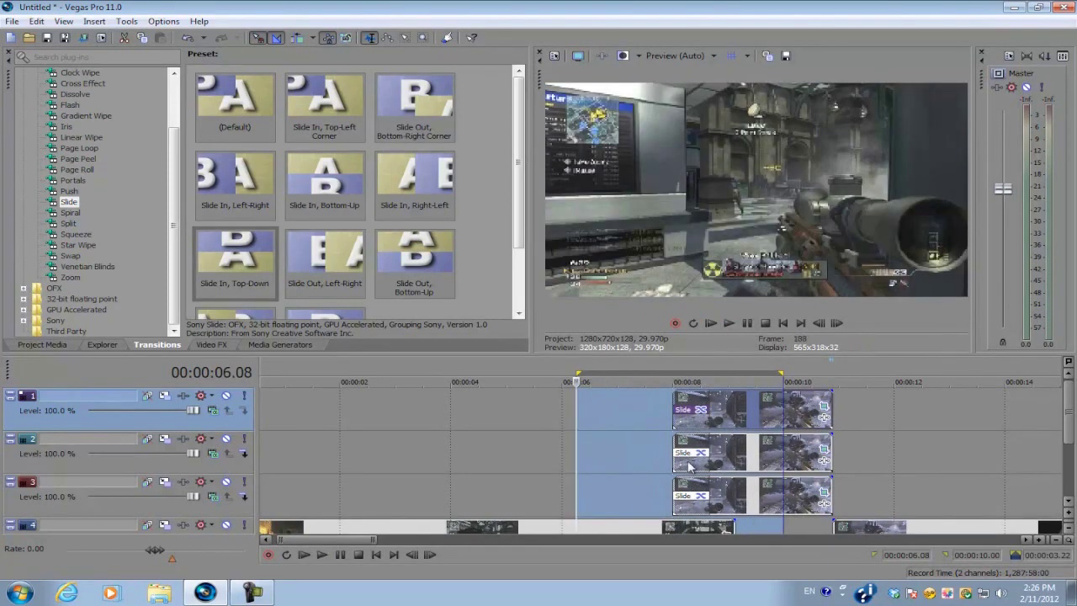
pyautogui.click(688, 465)
pyautogui.scroll(2, 673, 442)
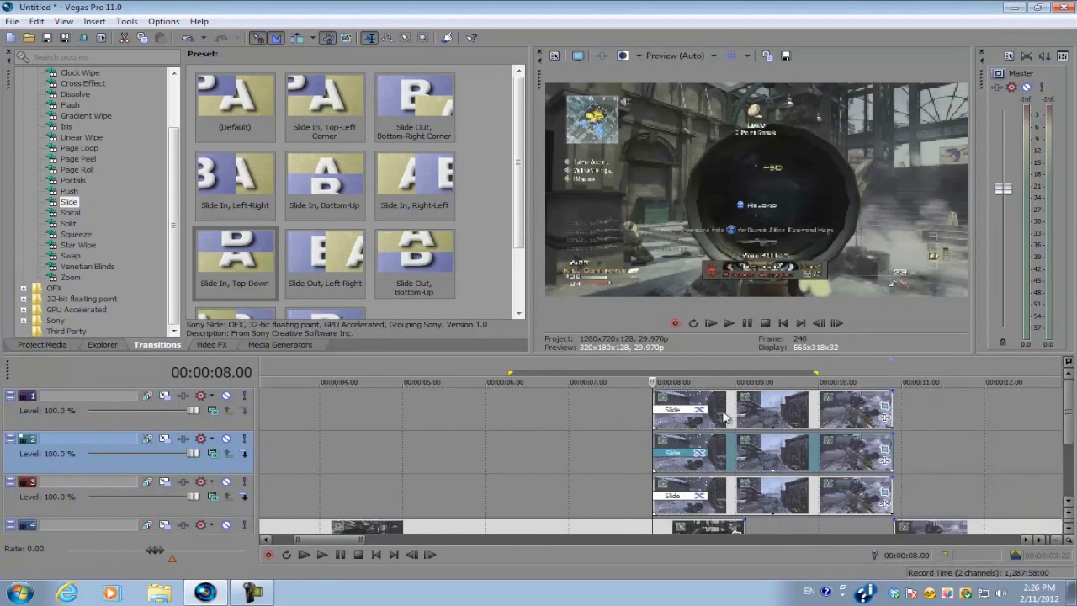
pyautogui.scroll(2, 707, 412)
pyautogui.click(451, 401)
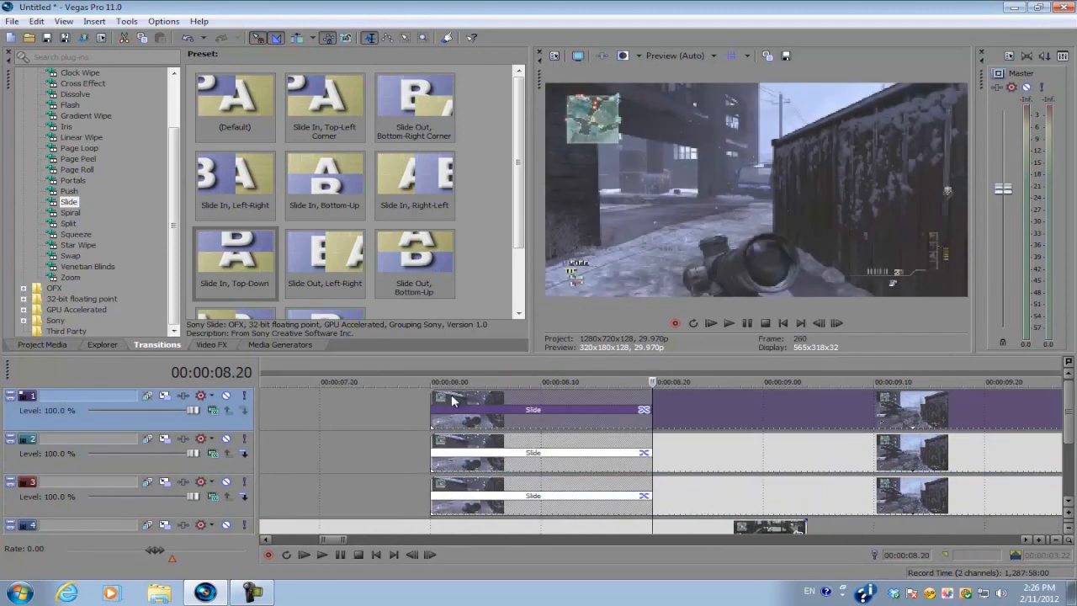
pyautogui.click(452, 396)
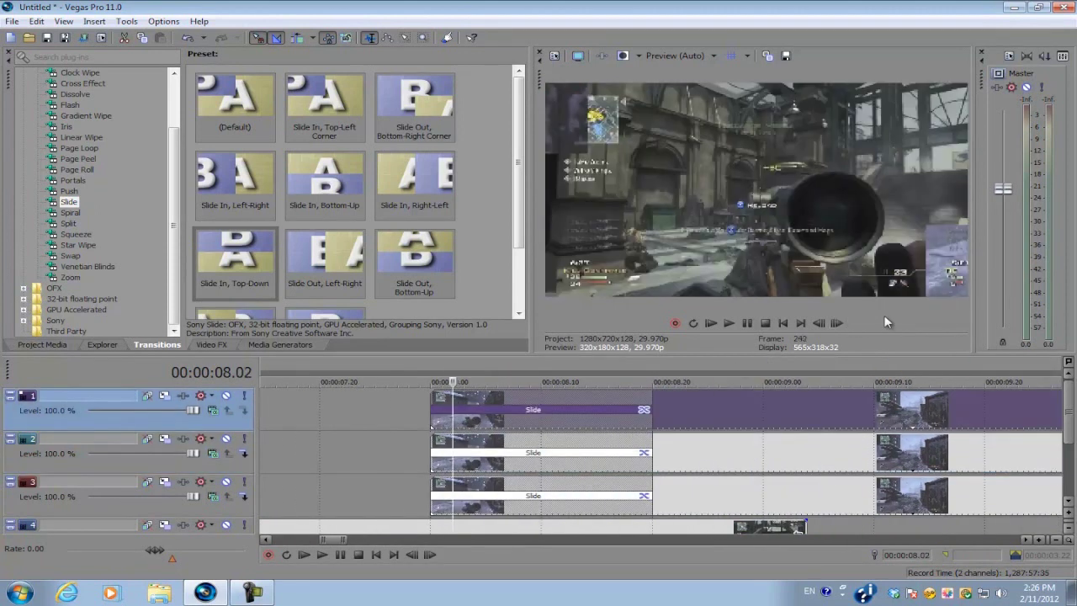
pyautogui.click(837, 324)
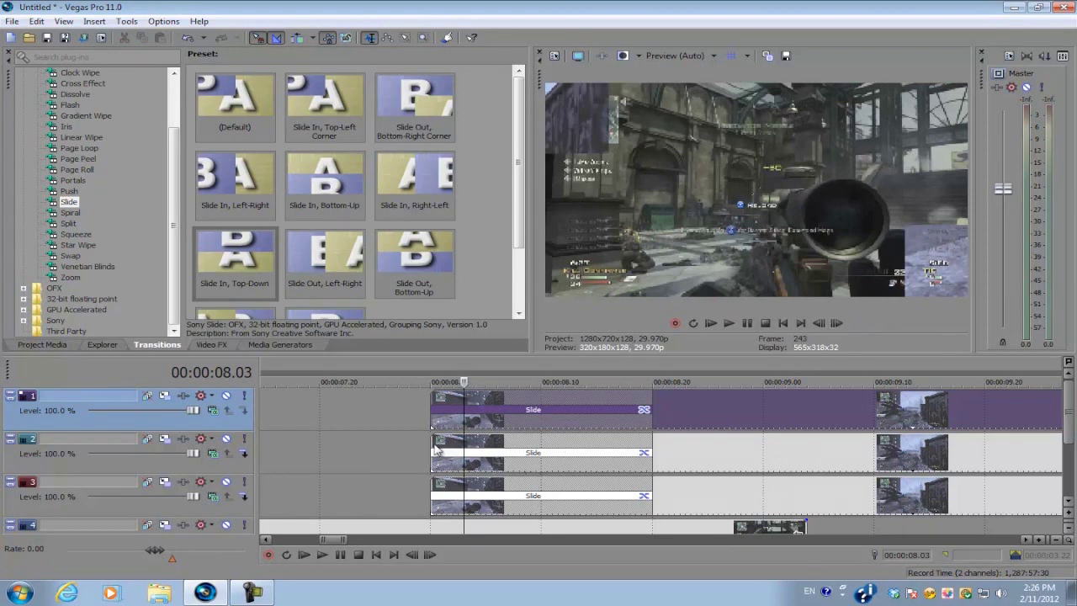
pyautogui.moveTo(435, 450); pyautogui.dragTo(510, 446)
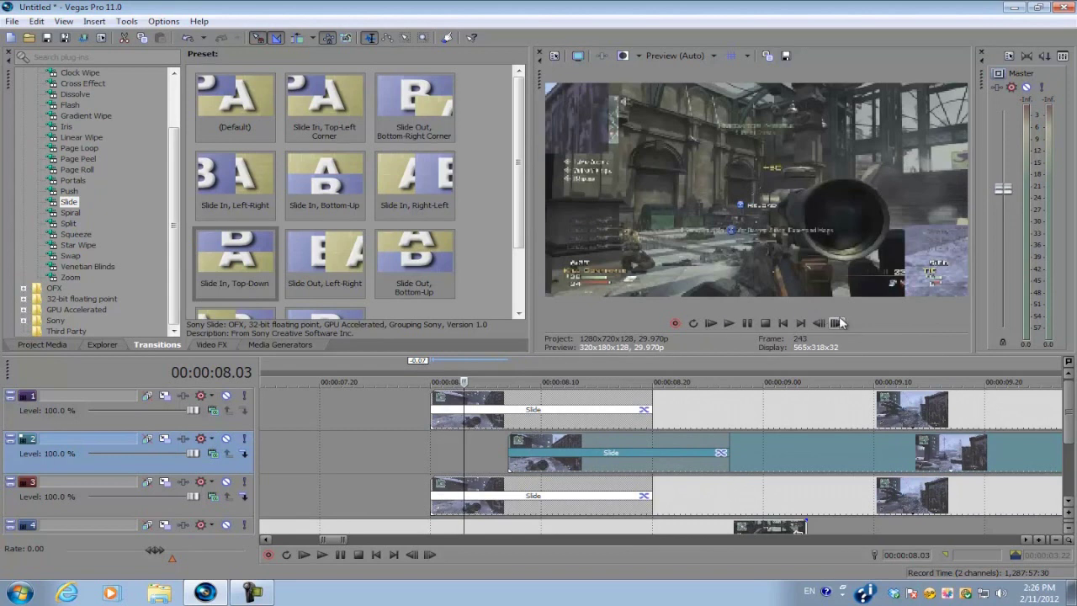
# - Step frame by frame through the staggered strip slide transitions
pyautogui.click(836, 322)
pyautogui.click(836, 322)
pyautogui.click(836, 322)
pyautogui.click(837, 322)
pyautogui.click(836, 323)
pyautogui.click(837, 322)
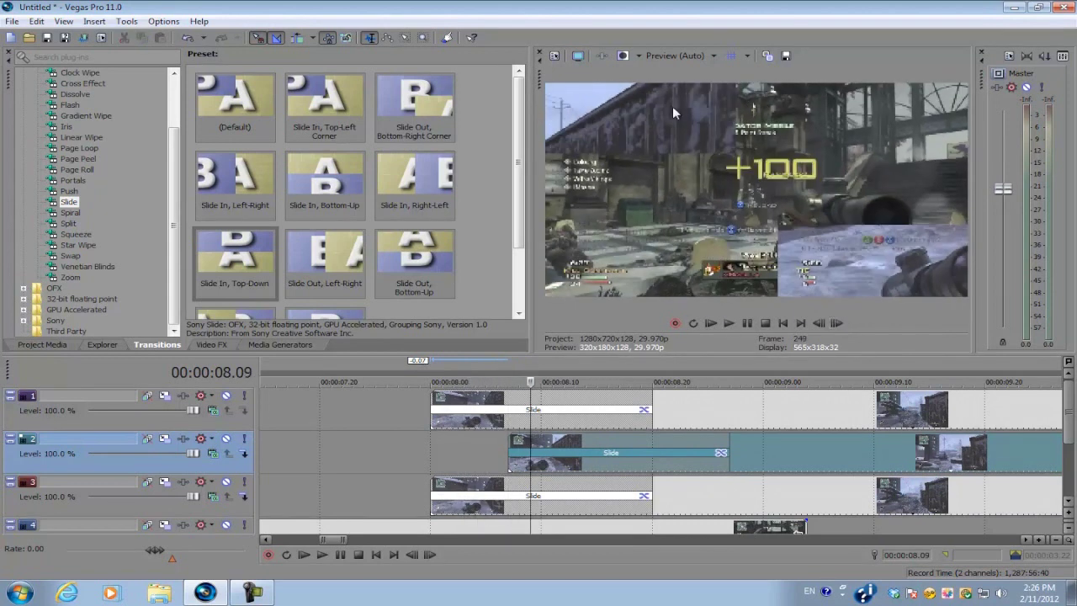
pyautogui.click(836, 323)
pyautogui.click(837, 323)
pyautogui.click(836, 323)
pyautogui.click(836, 323)
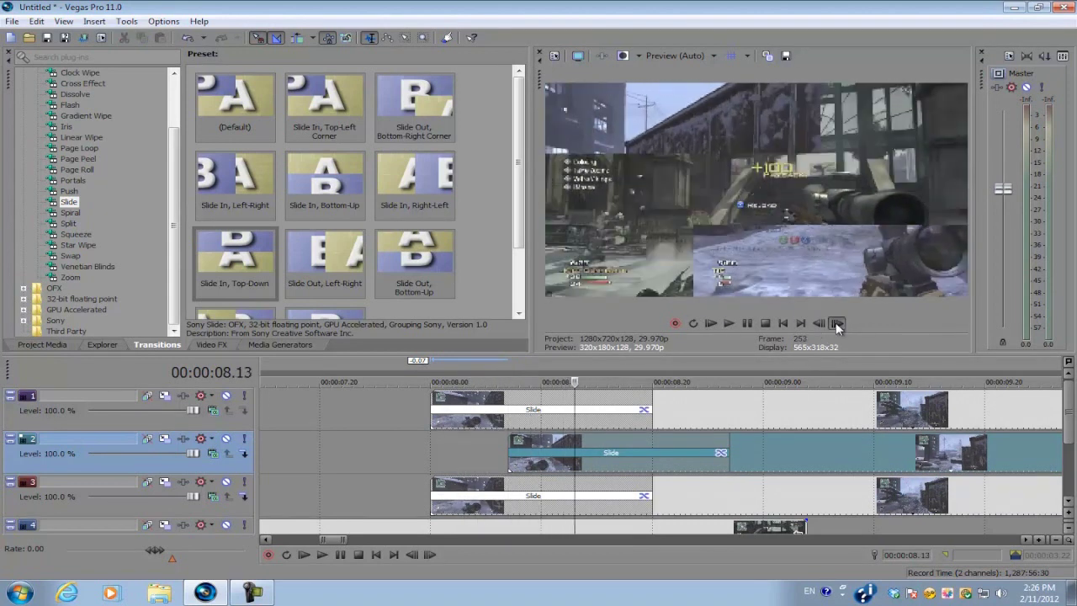
pyautogui.click(836, 324)
pyautogui.click(836, 323)
pyautogui.click(837, 323)
pyautogui.click(836, 323)
pyautogui.click(836, 323)
pyautogui.click(836, 323)
pyautogui.click(836, 323)
pyautogui.click(836, 323)
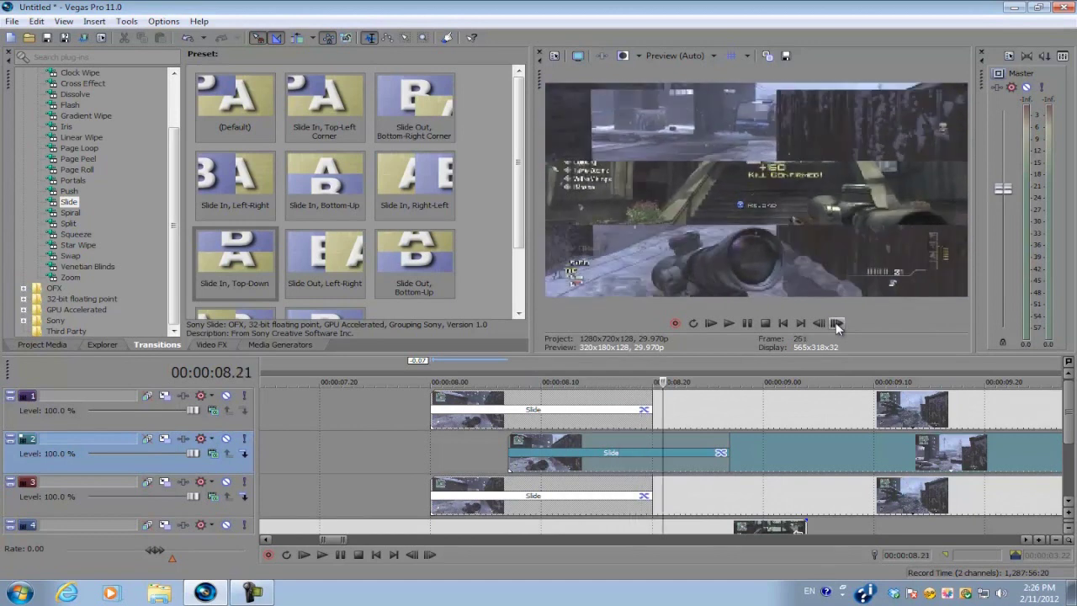
pyautogui.click(837, 324)
pyautogui.click(836, 323)
pyautogui.click(837, 323)
pyautogui.click(836, 323)
pyautogui.click(837, 323)
pyautogui.click(837, 323)
pyautogui.click(837, 323)
pyautogui.click(836, 323)
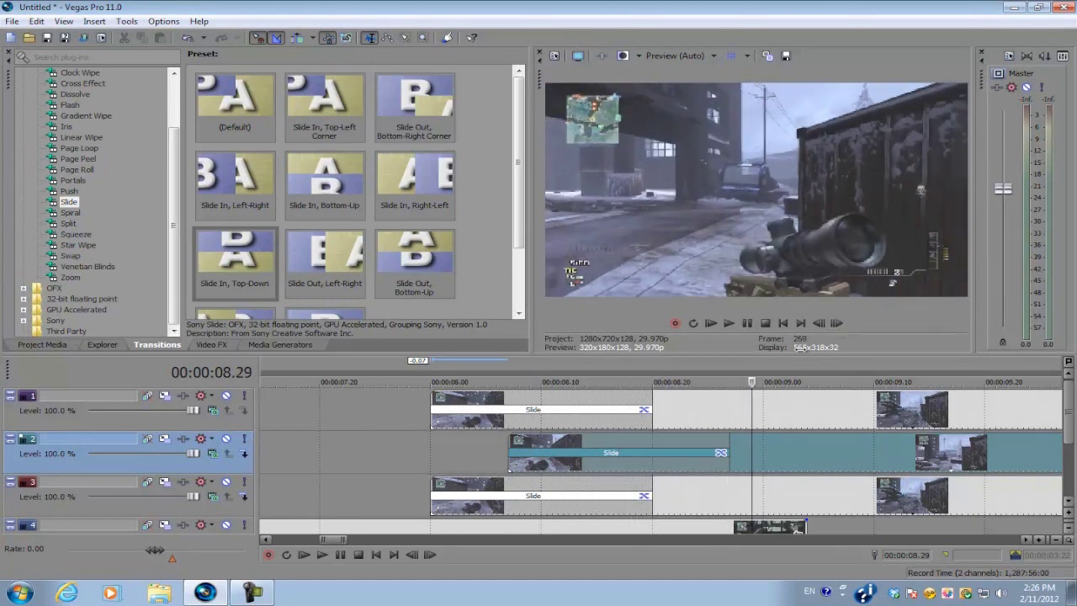
# - Set a loop region from 07.12 to 10.10 and play it back
pyautogui.scroll(-3, 594, 420)
pyautogui.moveTo(801, 375); pyautogui.dragTo(482, 375)
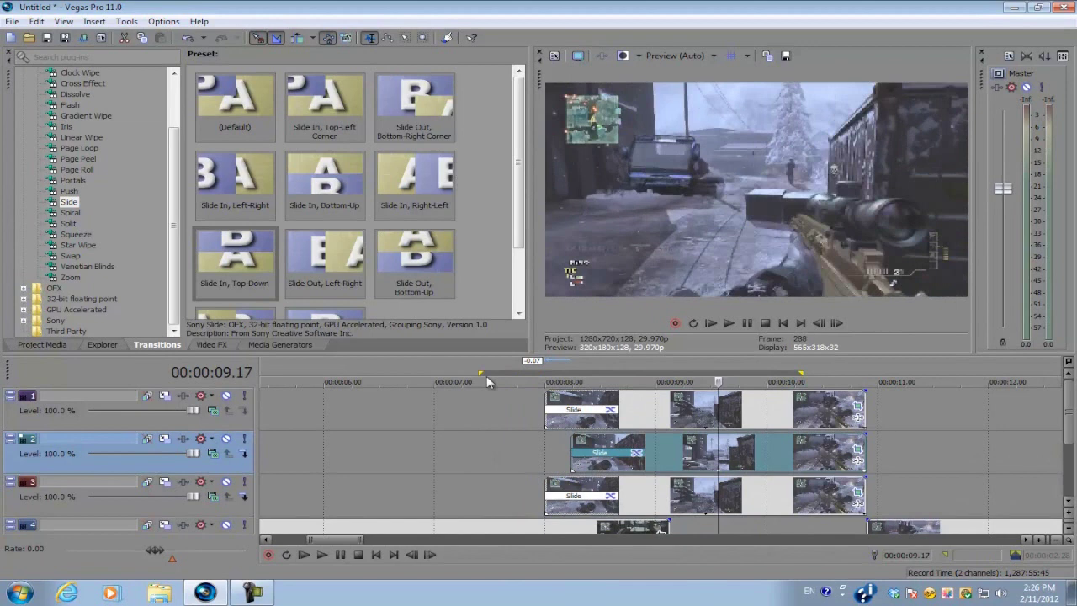
pyautogui.doubleClick(488, 377)
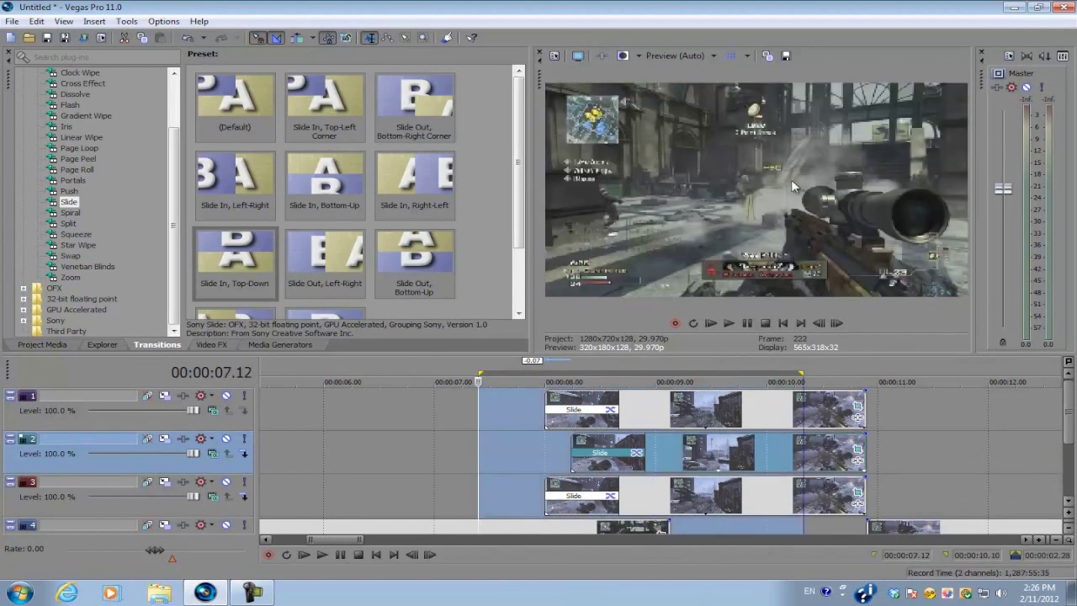
pyautogui.press('space')
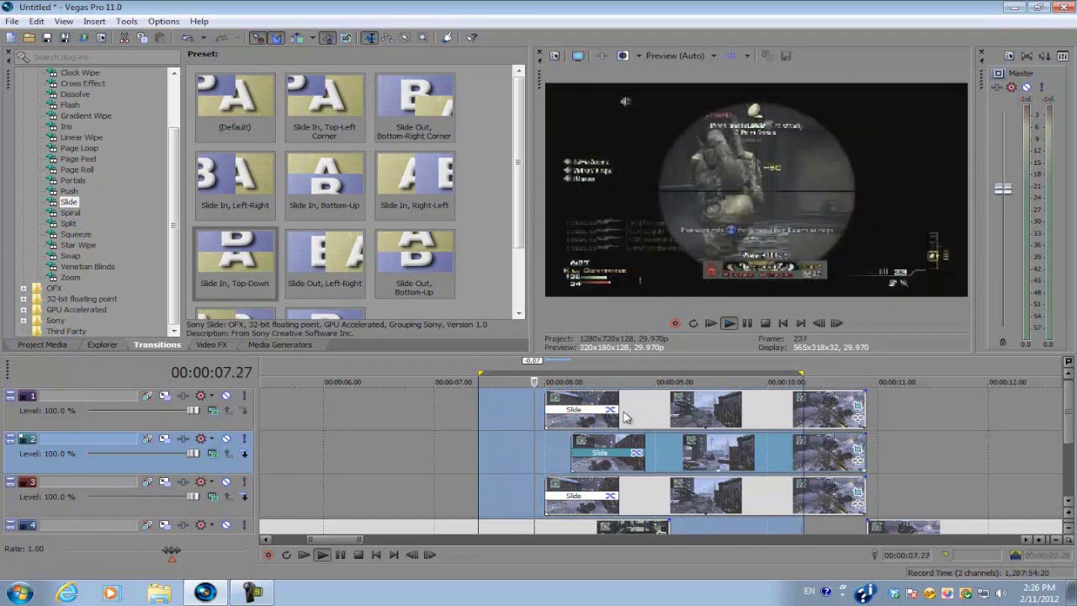
pyautogui.press('space')
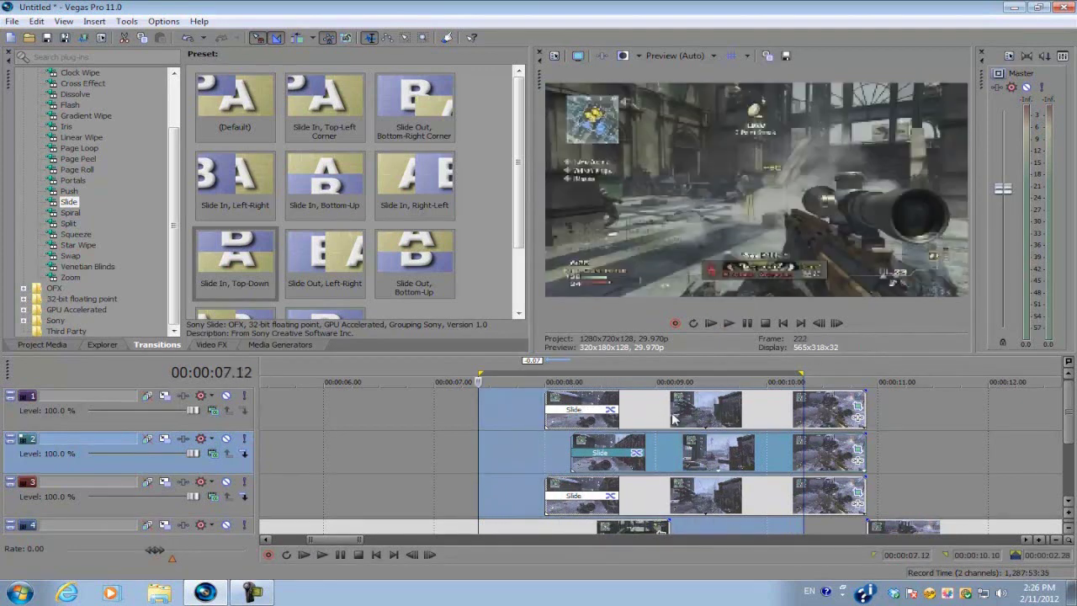
pyautogui.click(672, 417)
pyautogui.scroll(-4, 671, 415)
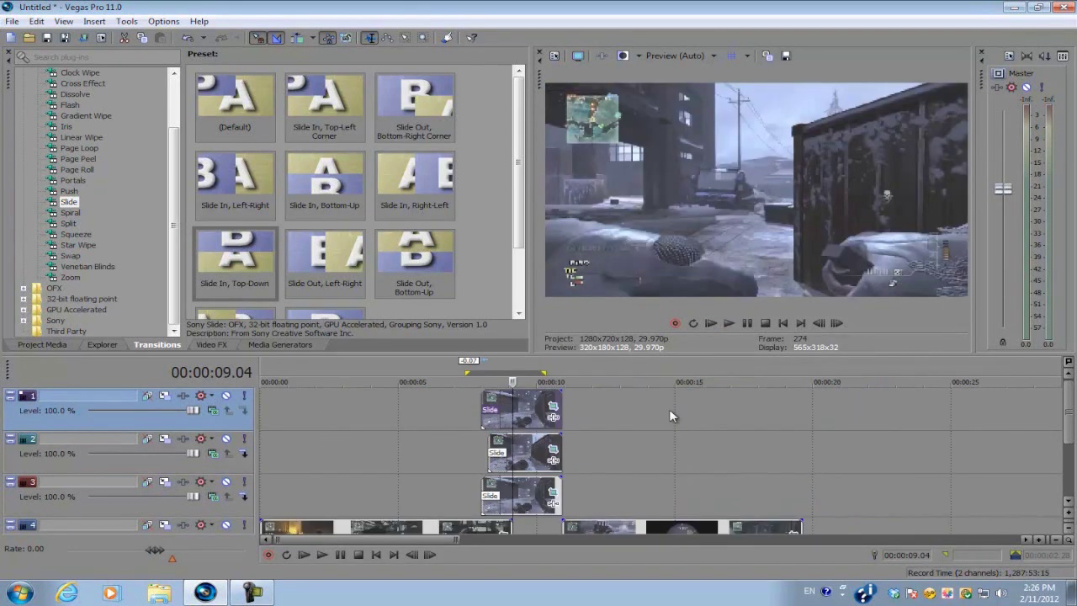